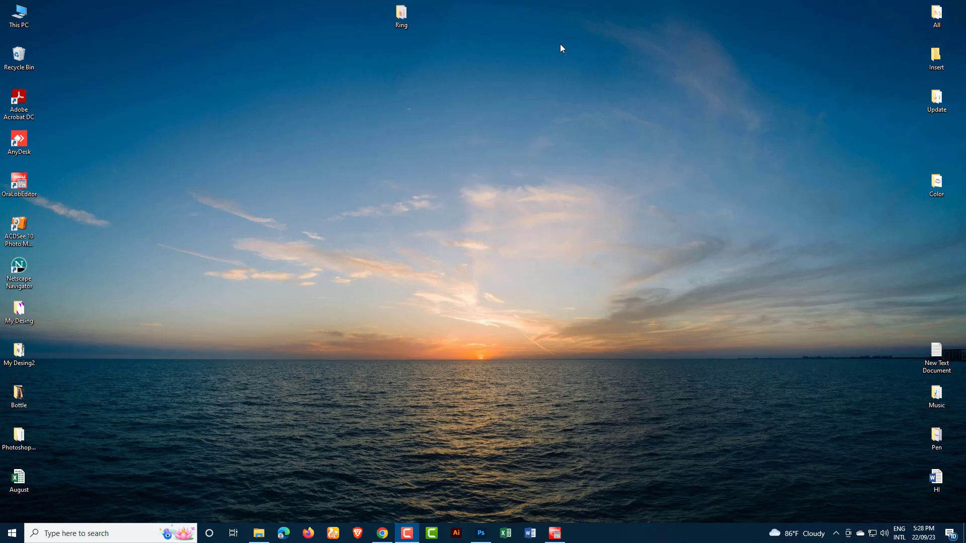
Preview the ring photos in the Ring folder and confirm the Insert folder is empty
{"action": "double_click", "coordinate": [405, 25]}
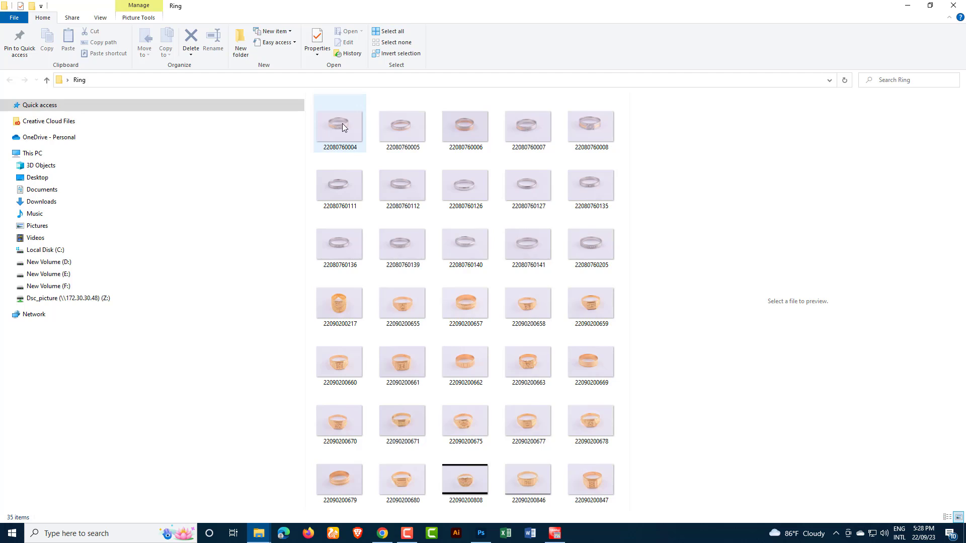
{"action": "left_click", "coordinate": [340, 127]}
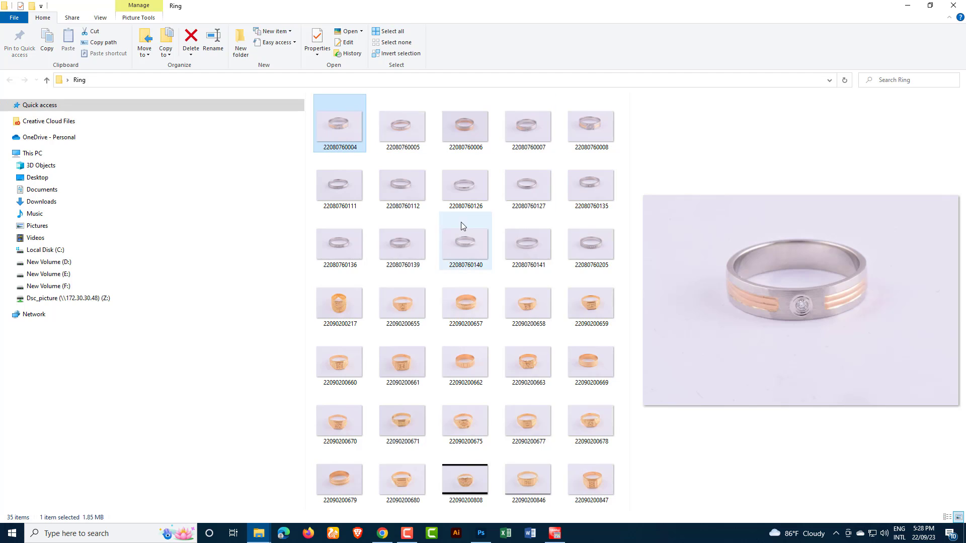
{"action": "left_click", "coordinate": [521, 180]}
{"action": "left_click", "coordinate": [456, 301]}
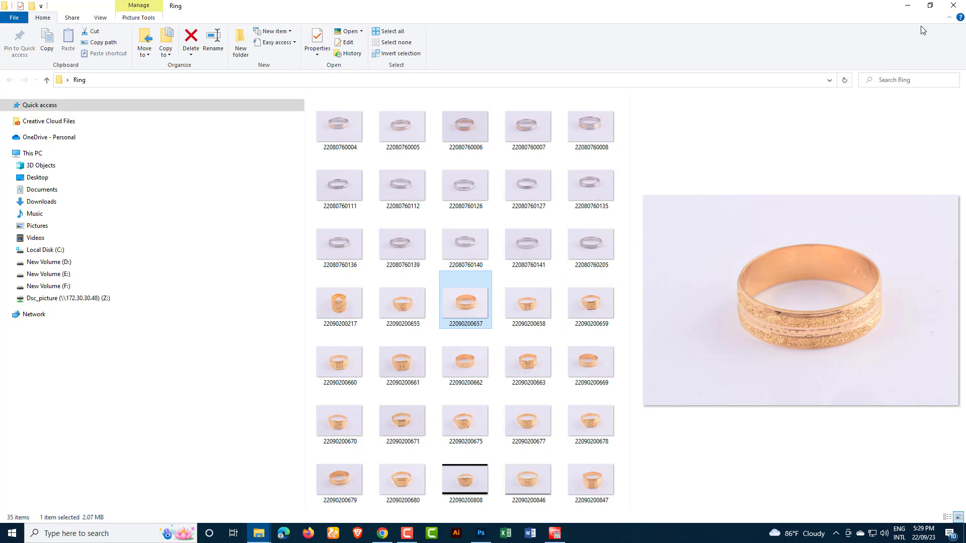
{"action": "left_click", "coordinate": [953, 5]}
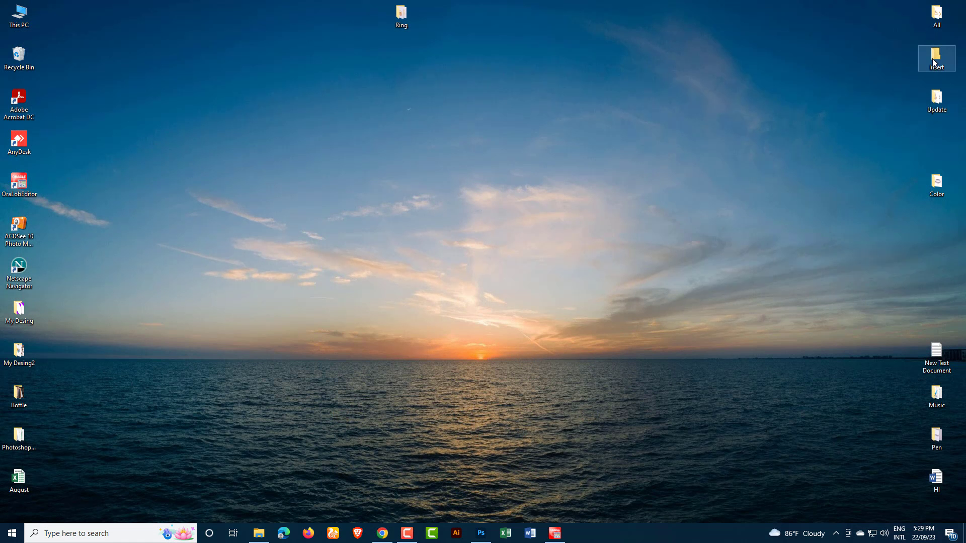
{"action": "double_click", "coordinate": [931, 65]}
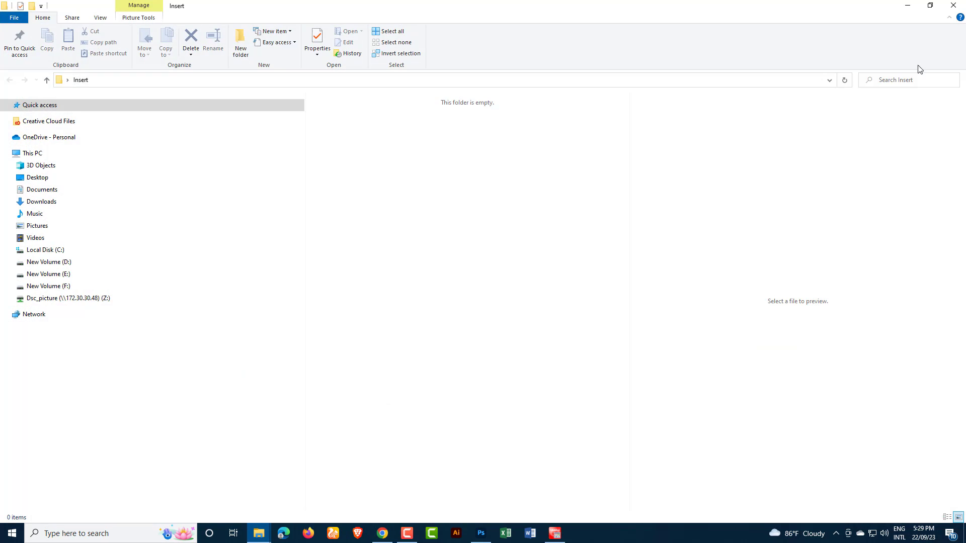
{"action": "left_click", "coordinate": [953, 5]}
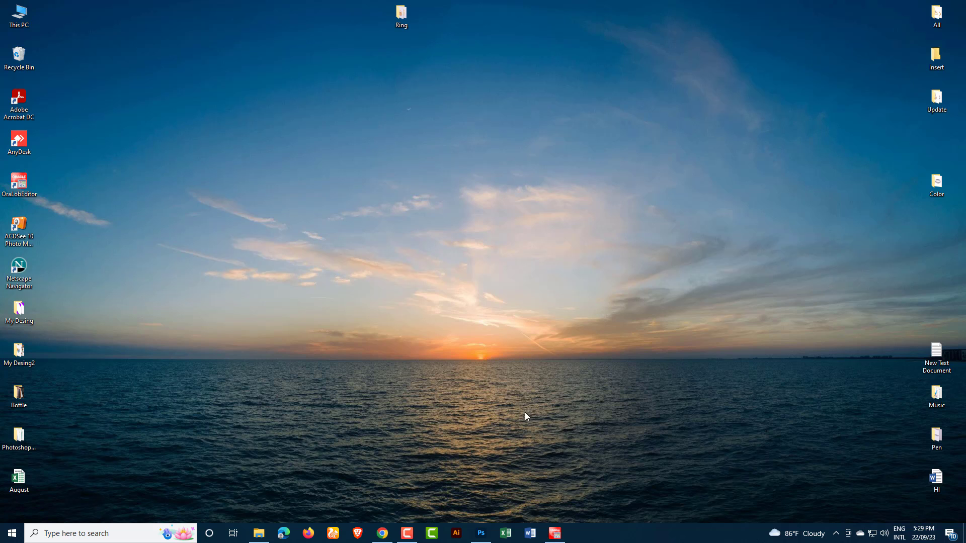
Bring Photoshop to the front and show the Actions panel with its recorded actions
{"action": "left_click", "coordinate": [481, 534]}
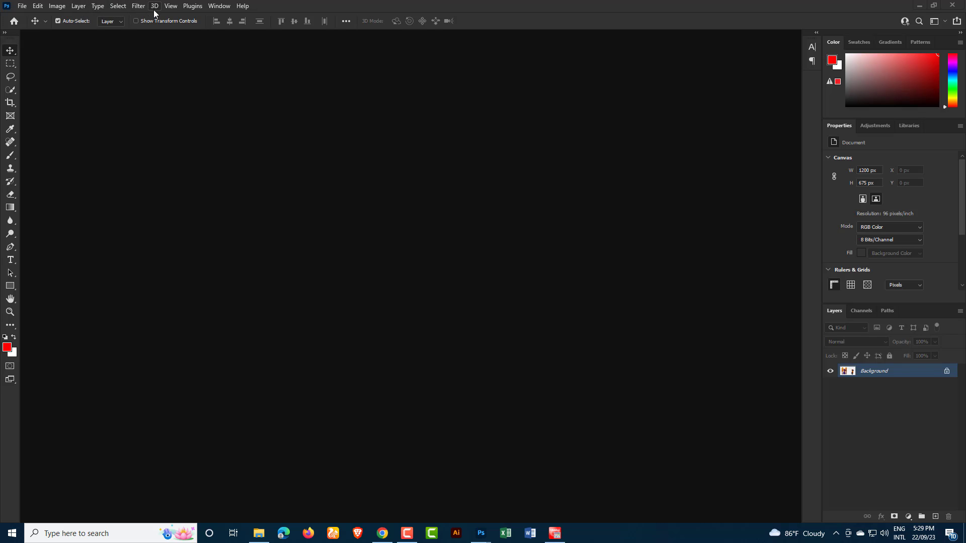
{"action": "left_click", "coordinate": [225, 8]}
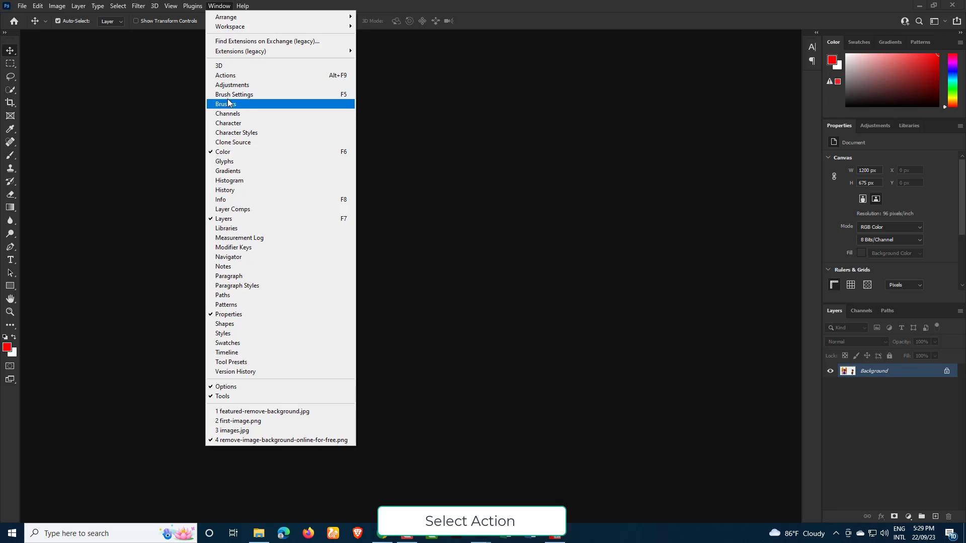
{"action": "left_click", "coordinate": [341, 80]}
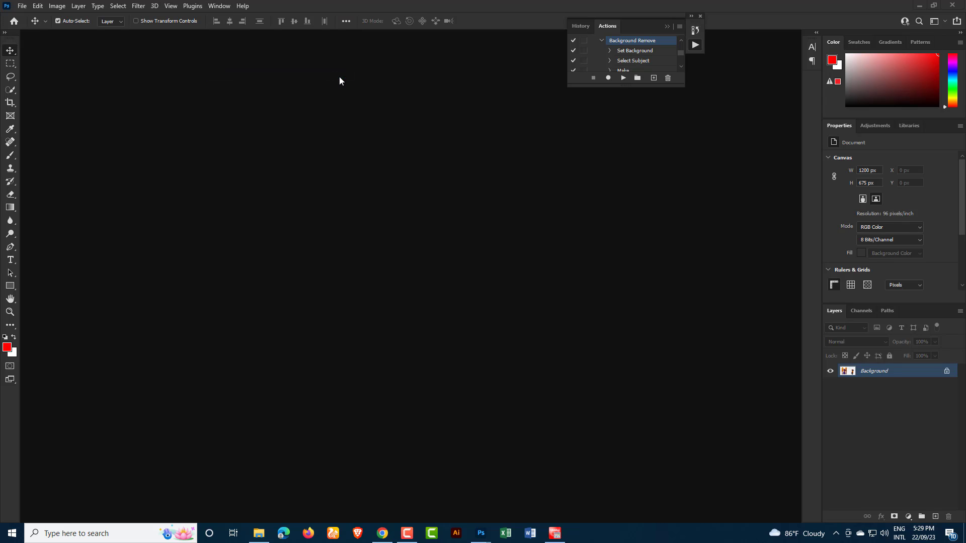
{"action": "scroll", "coordinate": [631, 66], "scroll_direction": "down", "scroll_amount": 1}
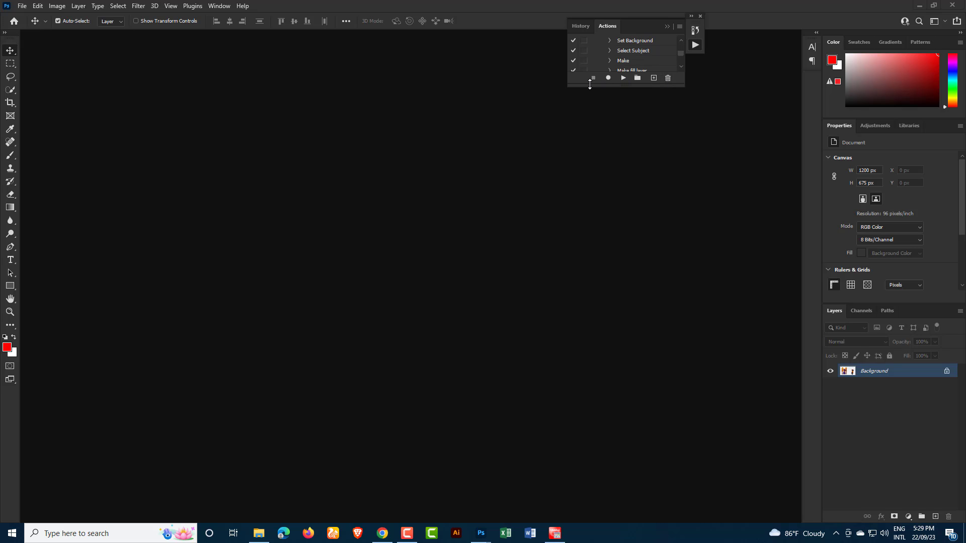
{"action": "left_click", "coordinate": [22, 6]}
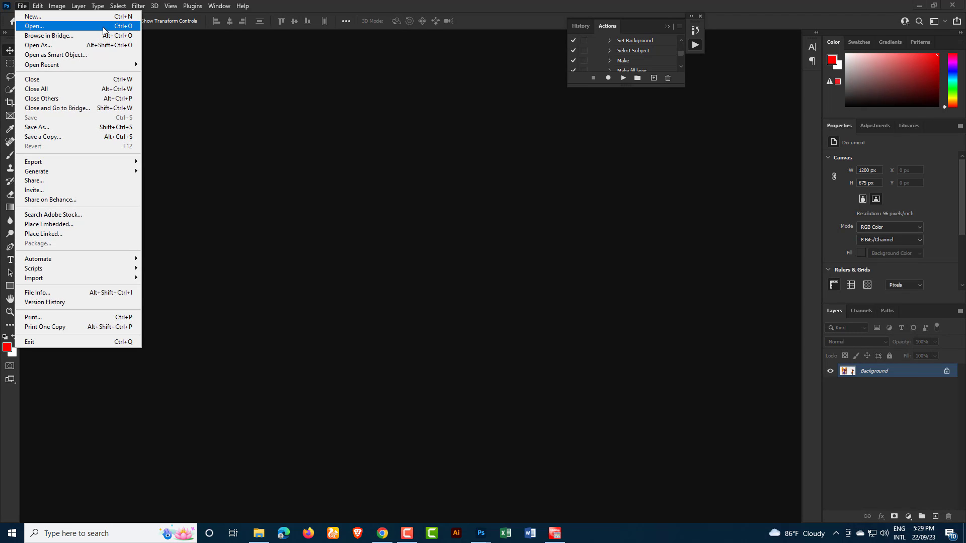
{"action": "left_click", "coordinate": [122, 26]}
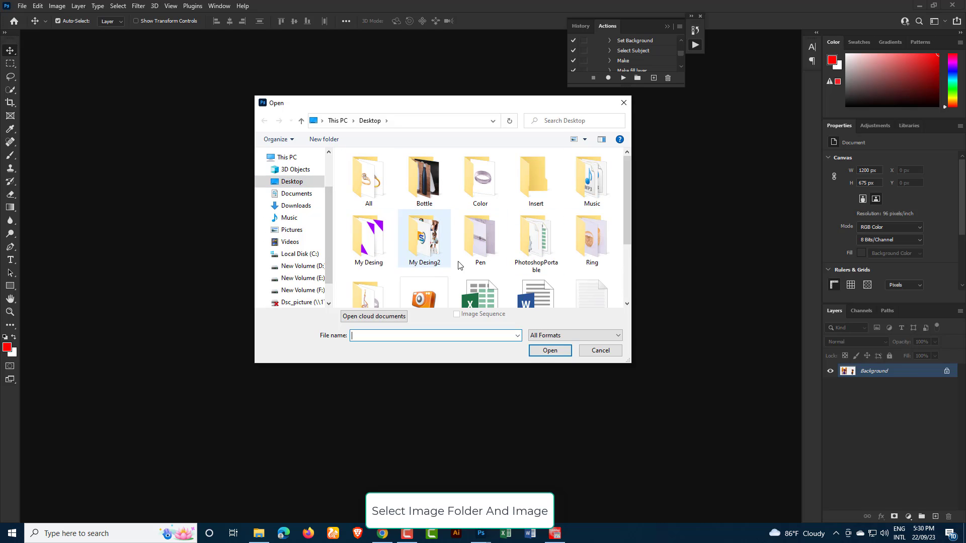
{"action": "double_click", "coordinate": [592, 250]}
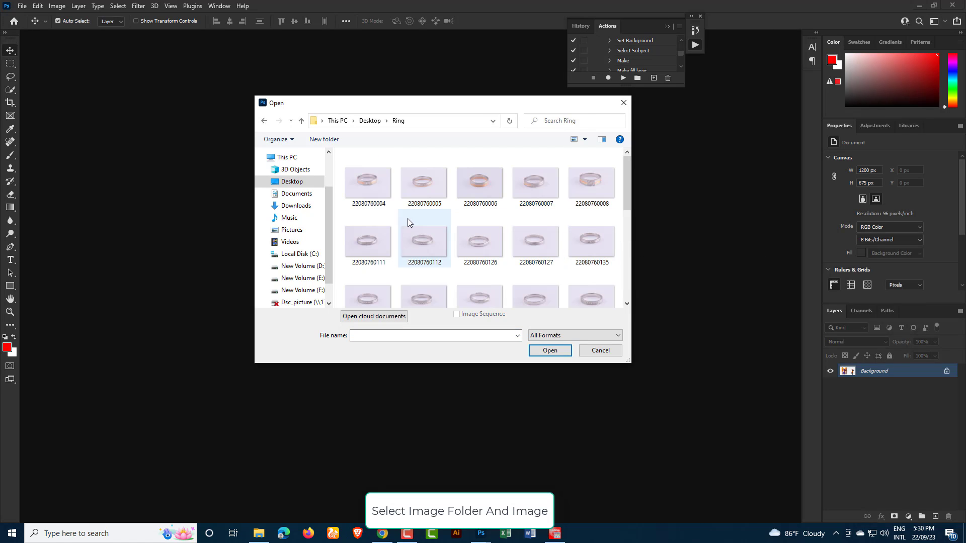
{"action": "left_click", "coordinate": [368, 198]}
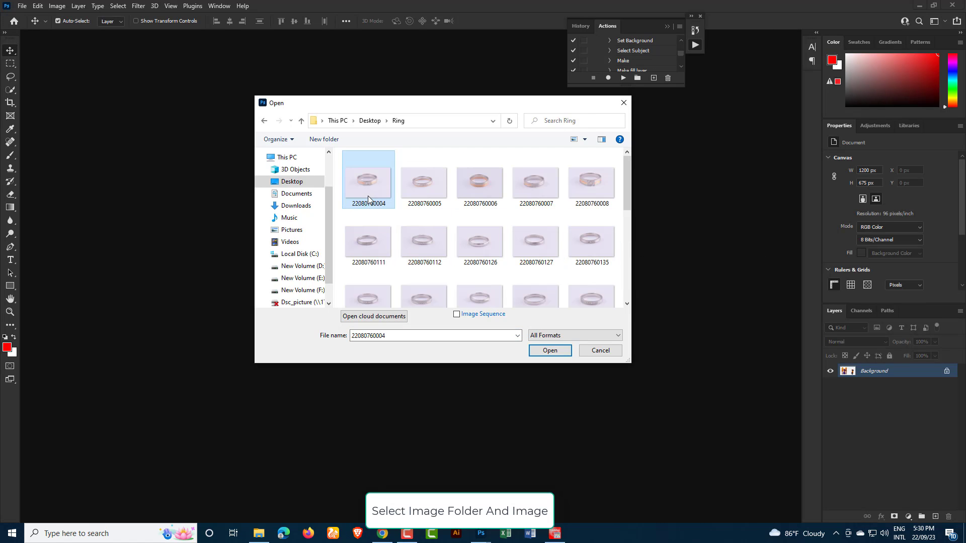
{"action": "left_click", "coordinate": [548, 353]}
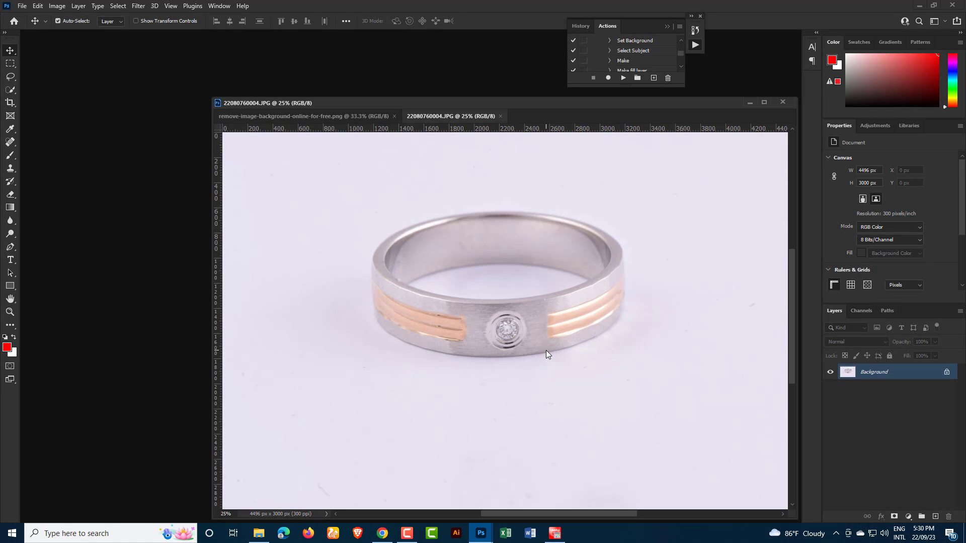
Dock the ring photo window among the document tabs
{"action": "left_click", "coordinate": [765, 103]}
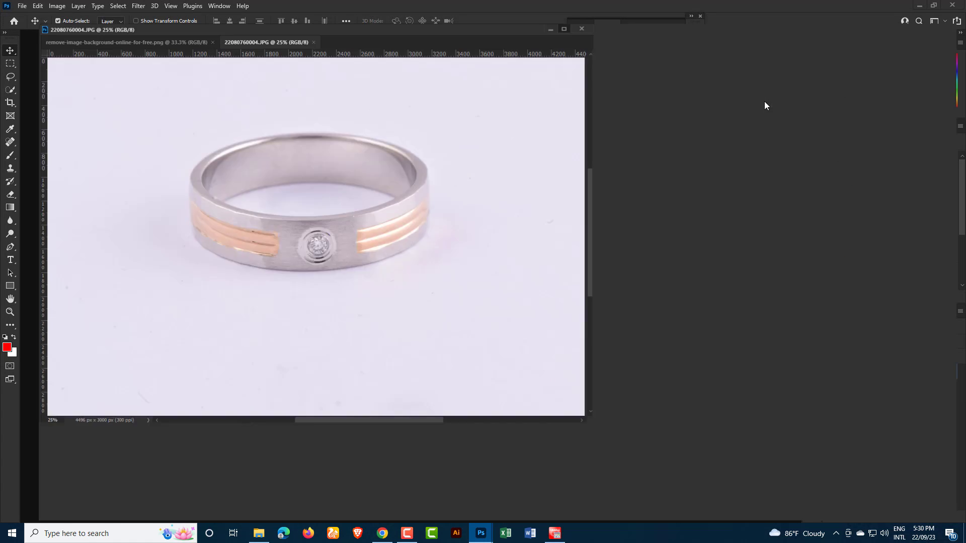
{"action": "left_click", "coordinate": [934, 6]}
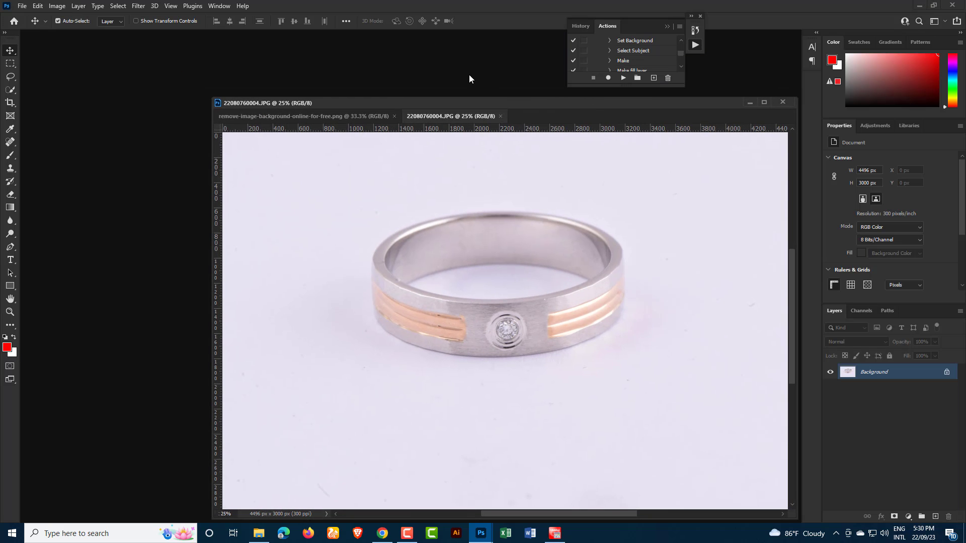
{"action": "left_click_drag", "start_coordinate": [489, 103], "coordinate": [284, 35]}
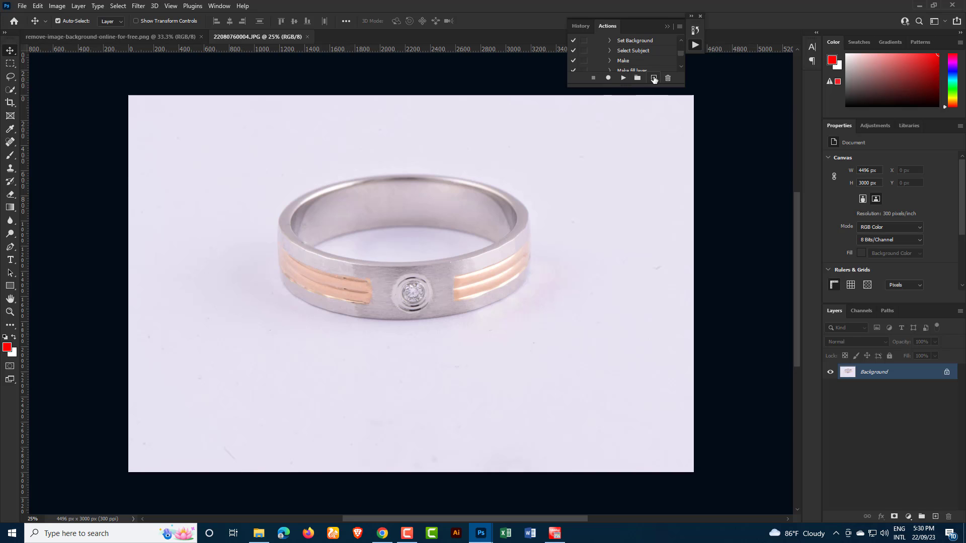
Create a new action named Background Remove in the Default Actions set and start recording
{"action": "left_click", "coordinate": [653, 78]}
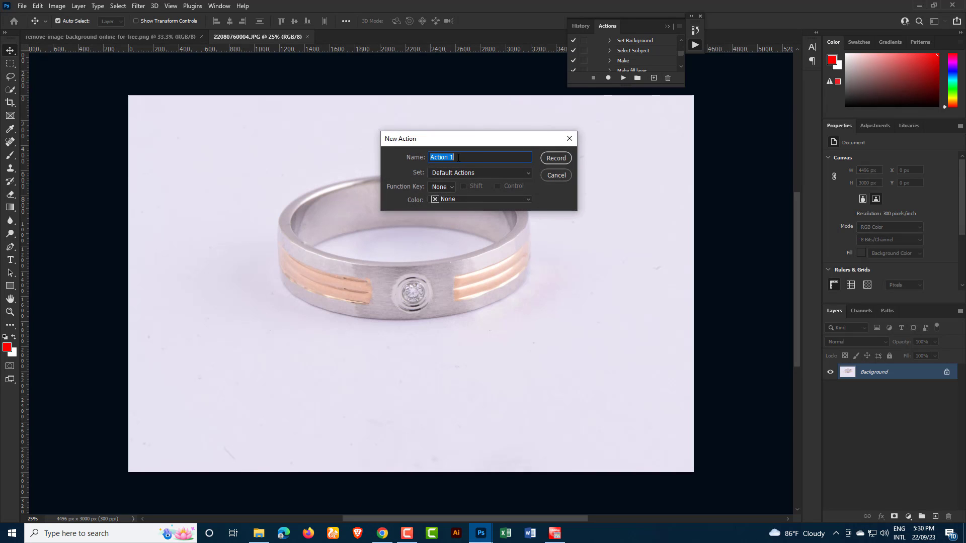
{"action": "key", "text": "BackSpace"}
{"action": "type", "text": "B"}
{"action": "type", "text": "ac"}
{"action": "type", "text": "k"}
{"action": "type", "text": "groun"}
{"action": "type", "text": "d r"}
{"action": "type", "text": "eno"}
{"action": "key", "text": "BackSpace"}
{"action": "key", "text": "BackSpace"}
{"action": "key", "text": "BackSpace"}
{"action": "key", "text": "BackSpace"}
{"action": "type", "text": "Re"}
{"action": "type", "text": "move"}
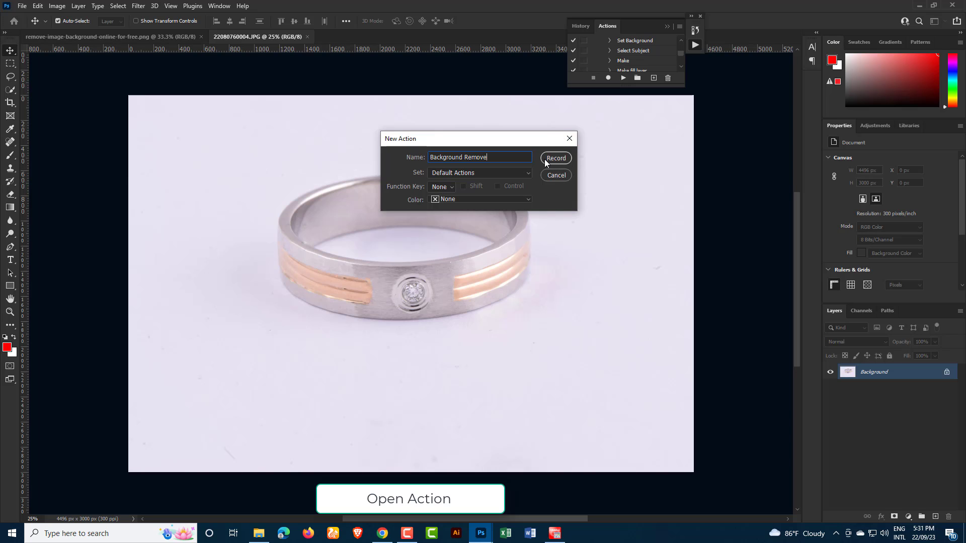
{"action": "left_click", "coordinate": [528, 173]}
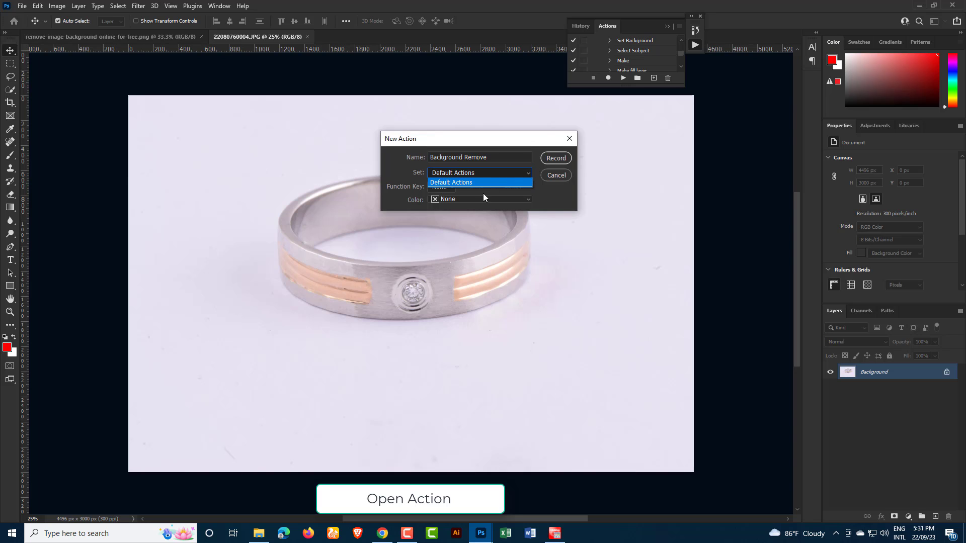
{"action": "left_click", "coordinate": [510, 193]}
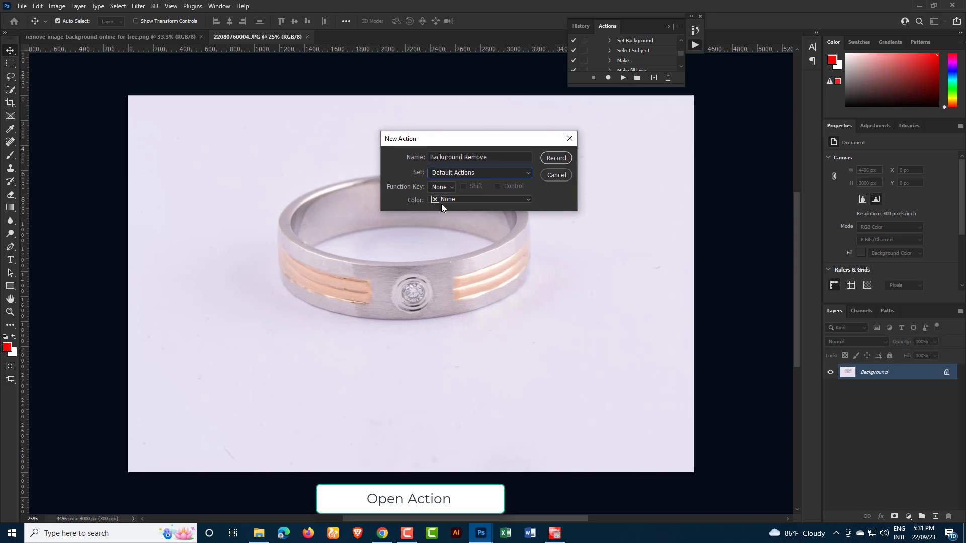
{"action": "left_click", "coordinate": [551, 158]}
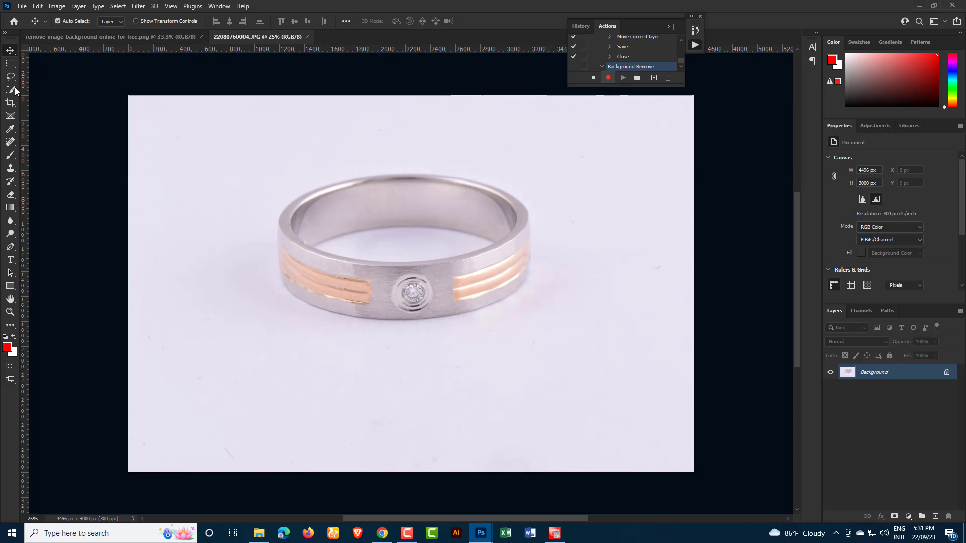
Unlock the Background layer into Layer 0, select the ring as subject, and add a layer mask
{"action": "left_click", "coordinate": [10, 299]}
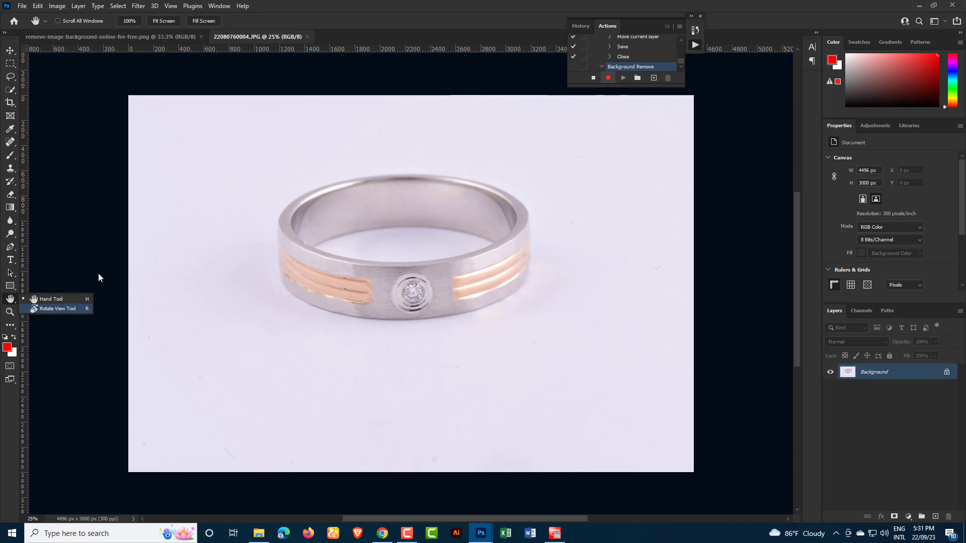
{"action": "left_click", "coordinate": [12, 51]}
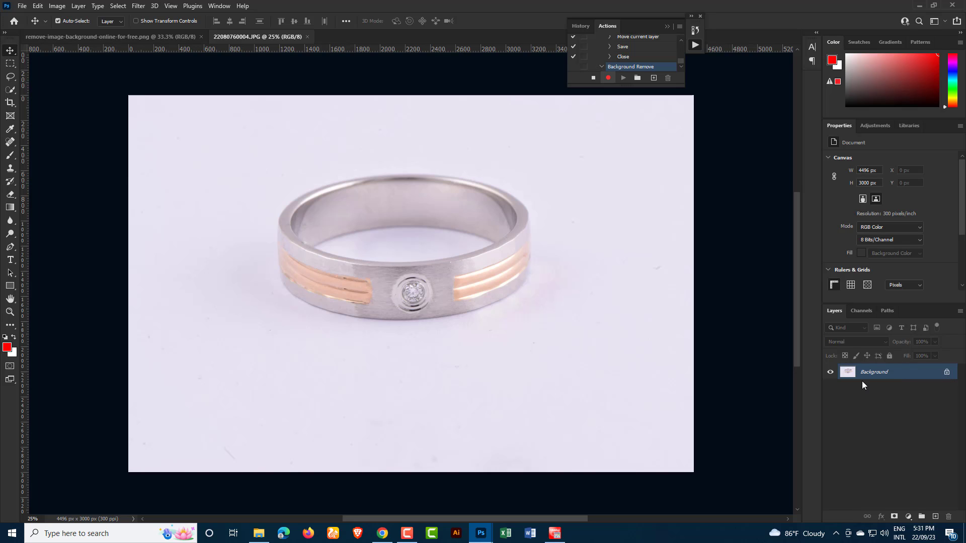
{"action": "left_click", "coordinate": [946, 373]}
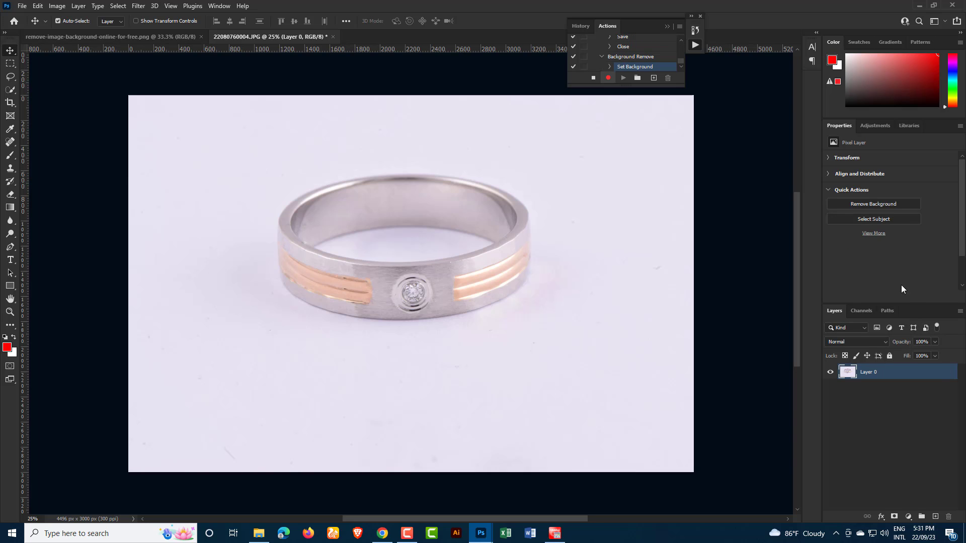
{"action": "left_click", "coordinate": [871, 219]}
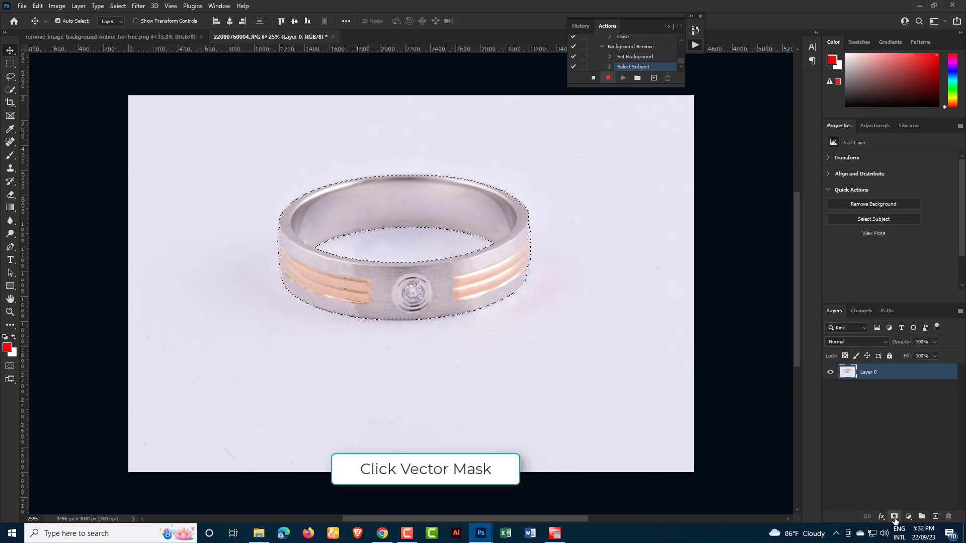
{"action": "left_click", "coordinate": [895, 518]}
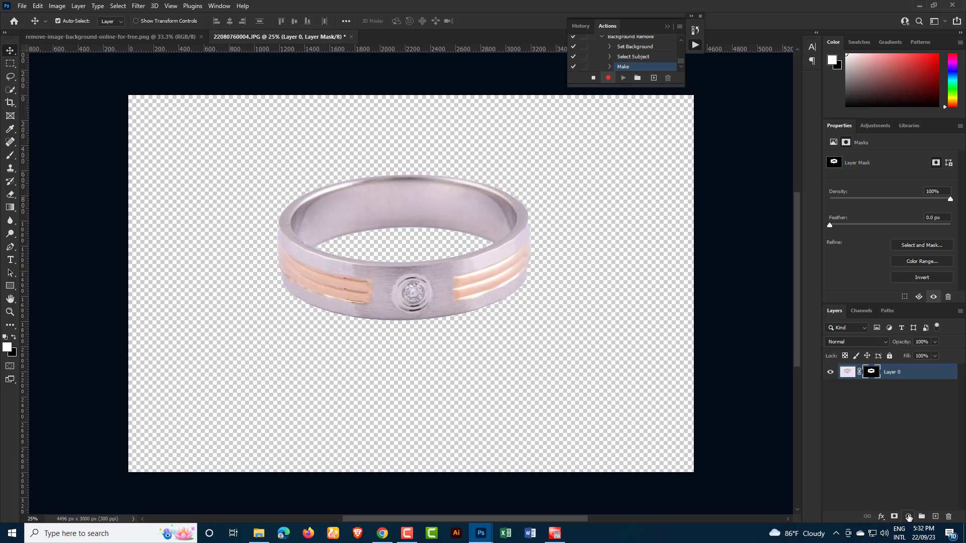
Add a white (#ffffff) Solid Color fill layer and move it below Layer 0
{"action": "left_click", "coordinate": [909, 517]}
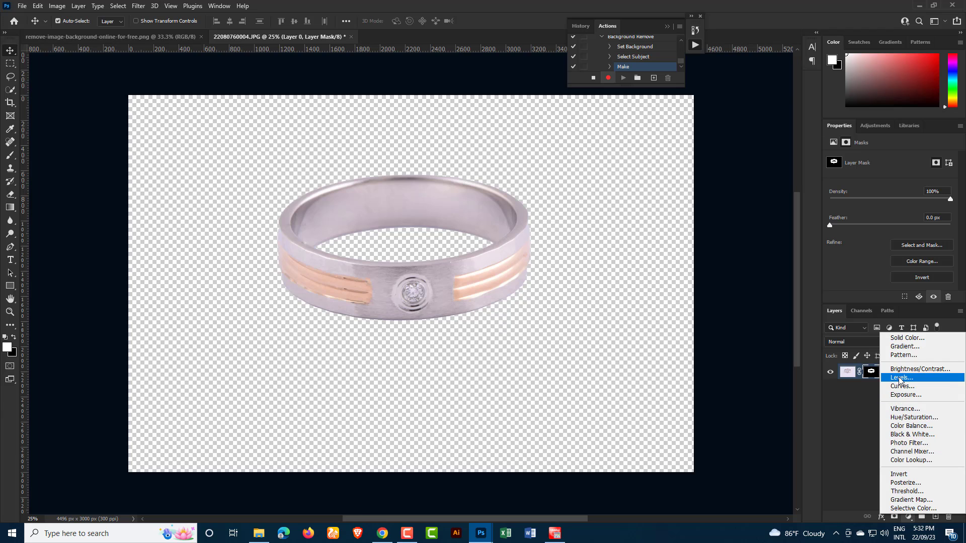
{"action": "left_click", "coordinate": [901, 339]}
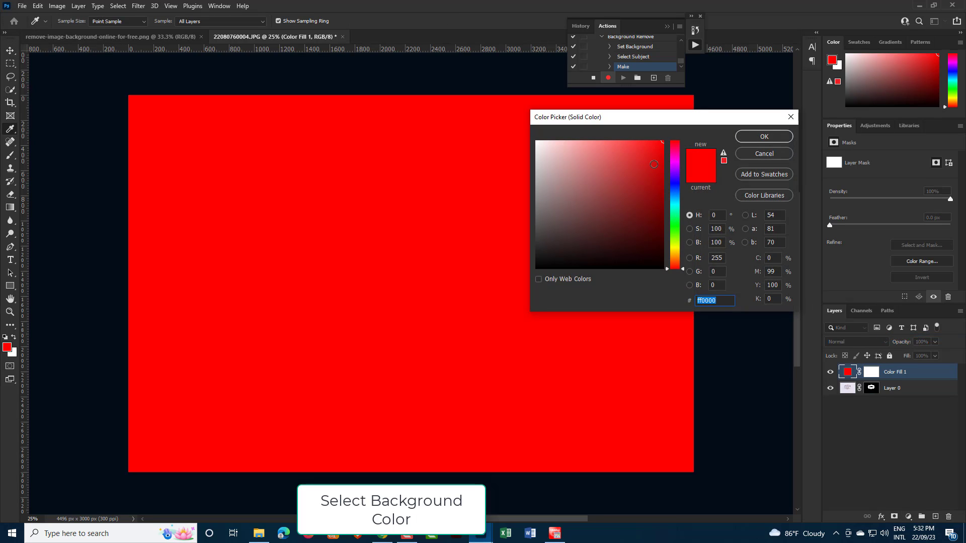
{"action": "mouse_move", "coordinate": [652, 165]}
{"action": "left_mouse_down"}
{"action": "mouse_move", "coordinate": [630, 179]}
{"action": "mouse_move", "coordinate": [542, 155]}
{"action": "mouse_move", "coordinate": [536, 142]}
{"action": "left_mouse_up"}
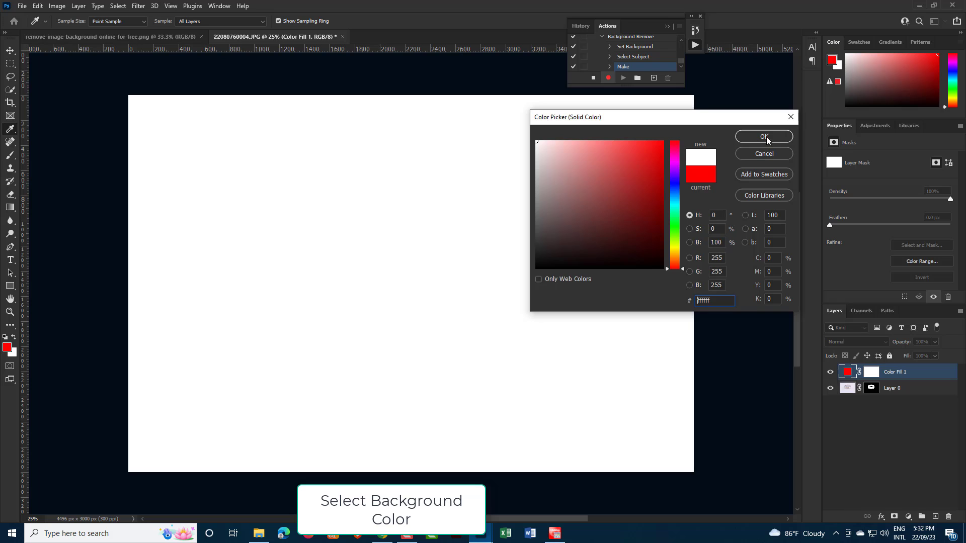
{"action": "mouse_move", "coordinate": [672, 146]}
{"action": "left_mouse_down"}
{"action": "mouse_move", "coordinate": [673, 272]}
{"action": "mouse_move", "coordinate": [673, 136]}
{"action": "left_mouse_up"}
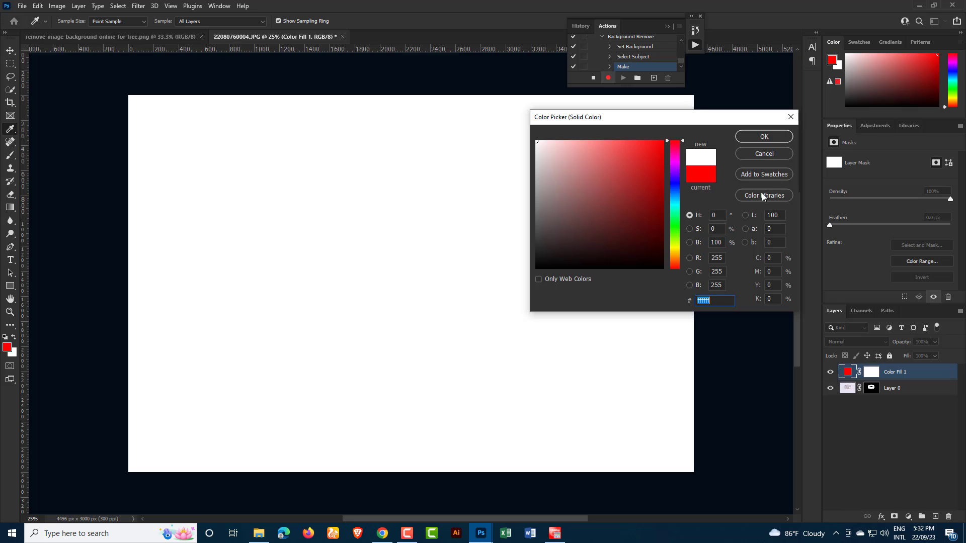
{"action": "left_click", "coordinate": [764, 139]}
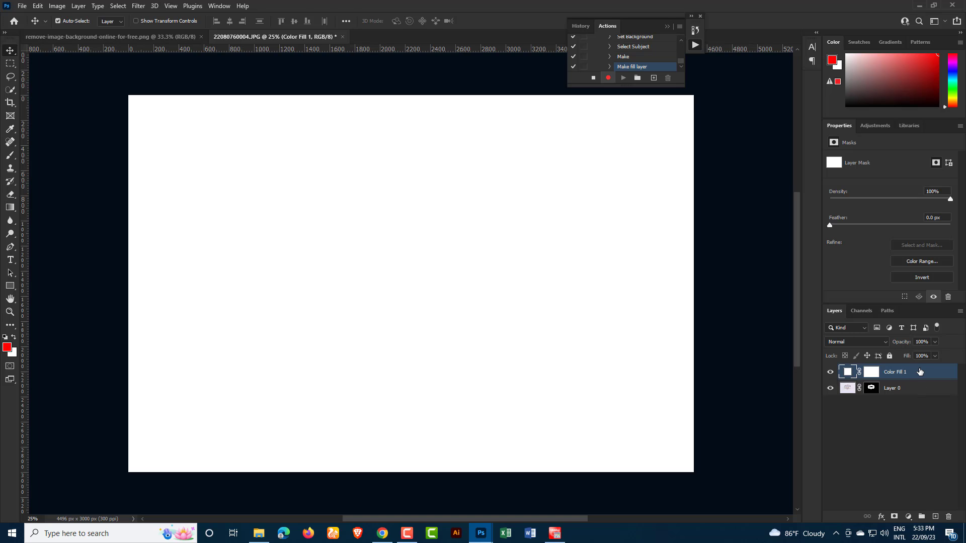
{"action": "left_click_drag", "start_coordinate": [920, 371], "coordinate": [921, 413]}
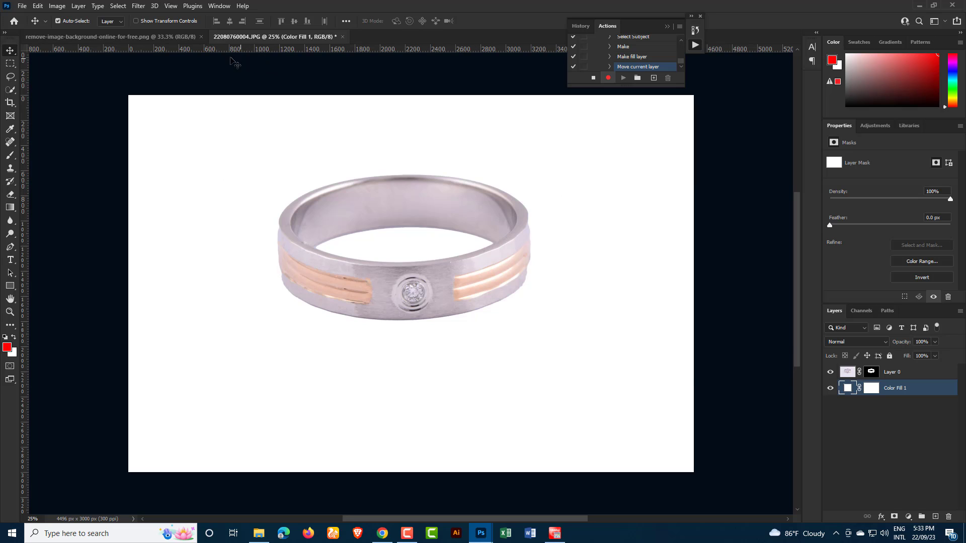
{"action": "left_click", "coordinate": [22, 6]}
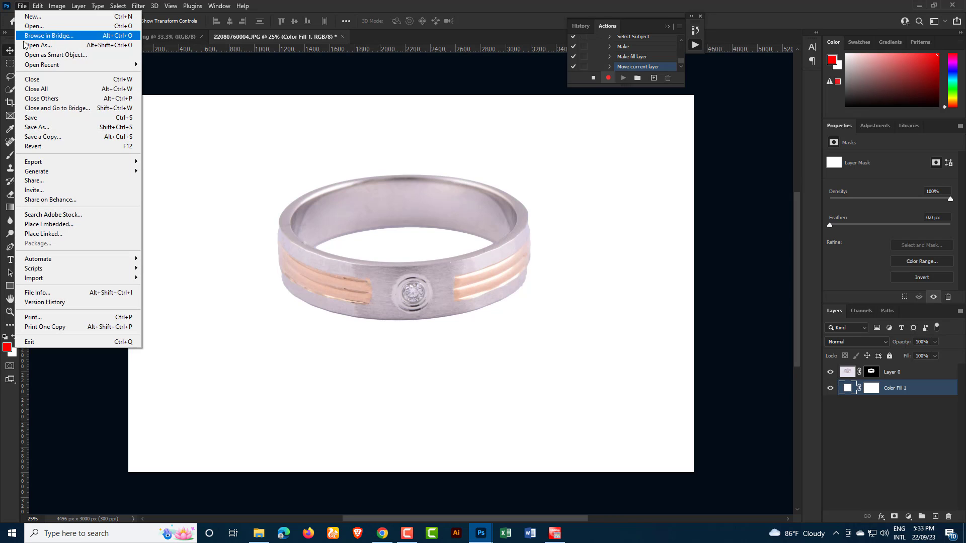
{"action": "left_click", "coordinate": [32, 128]}
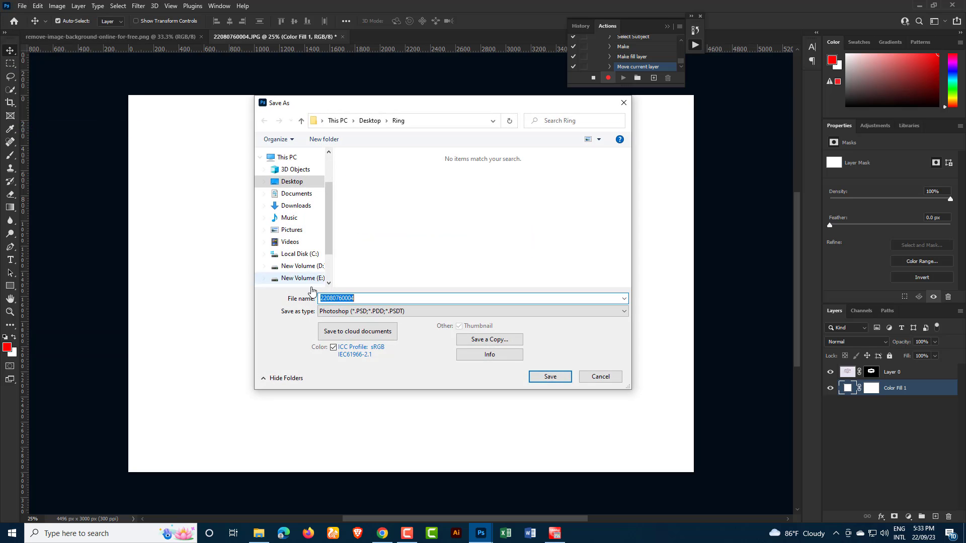
{"action": "left_click", "coordinate": [627, 312]}
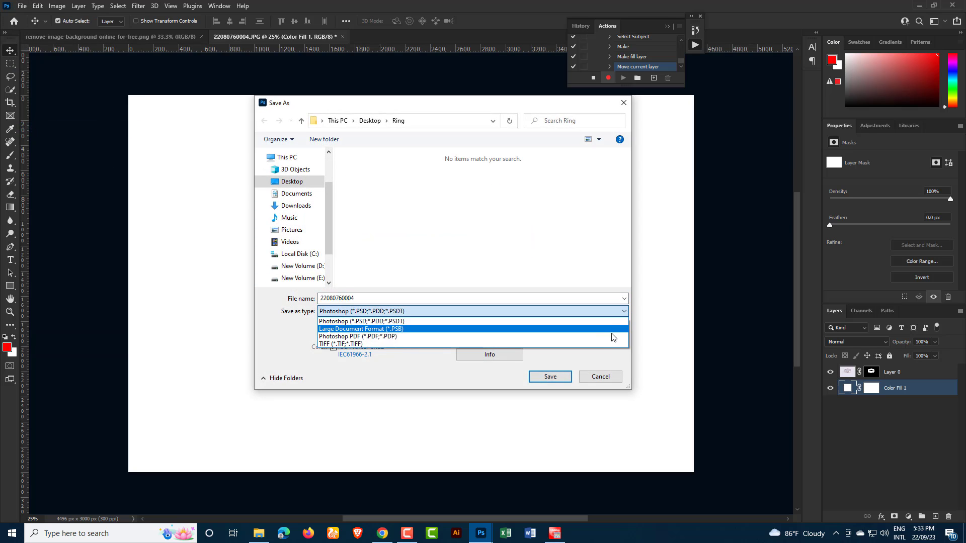
{"action": "left_click", "coordinate": [606, 352]}
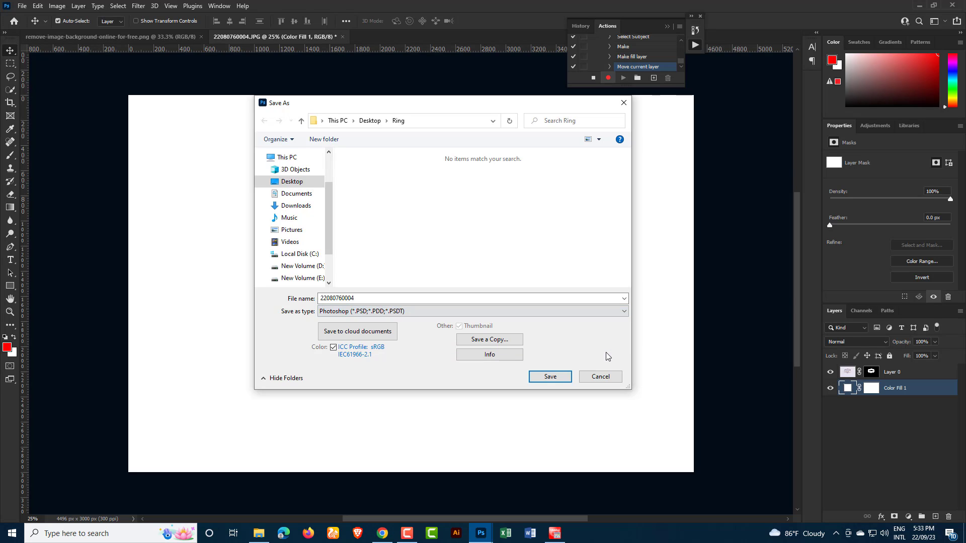
{"action": "left_click", "coordinate": [475, 340]}
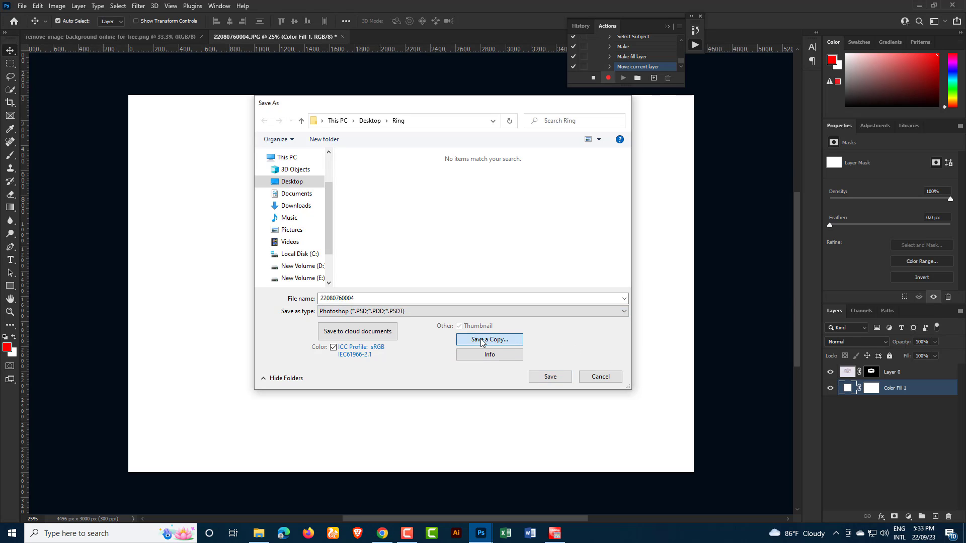
{"action": "left_click", "coordinate": [541, 312]}
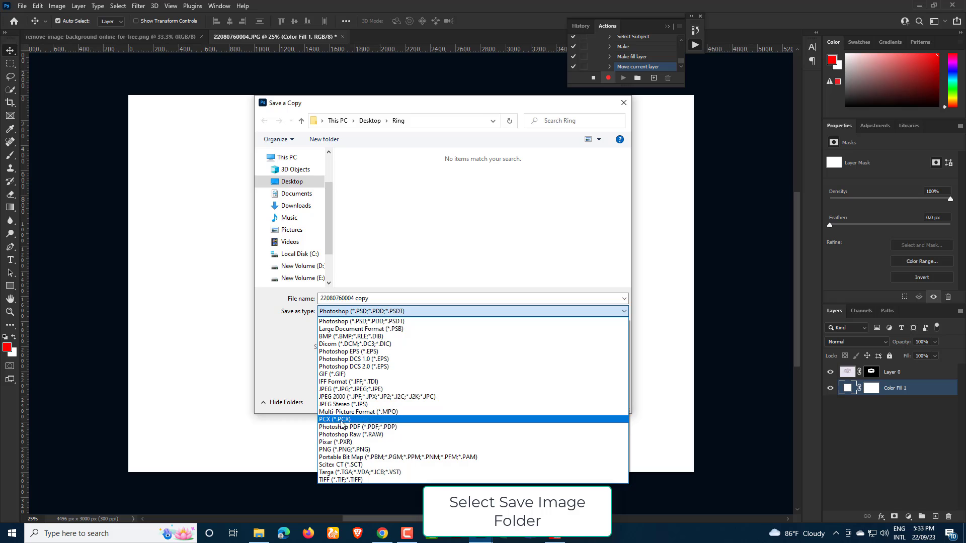
{"action": "left_click", "coordinate": [355, 390]}
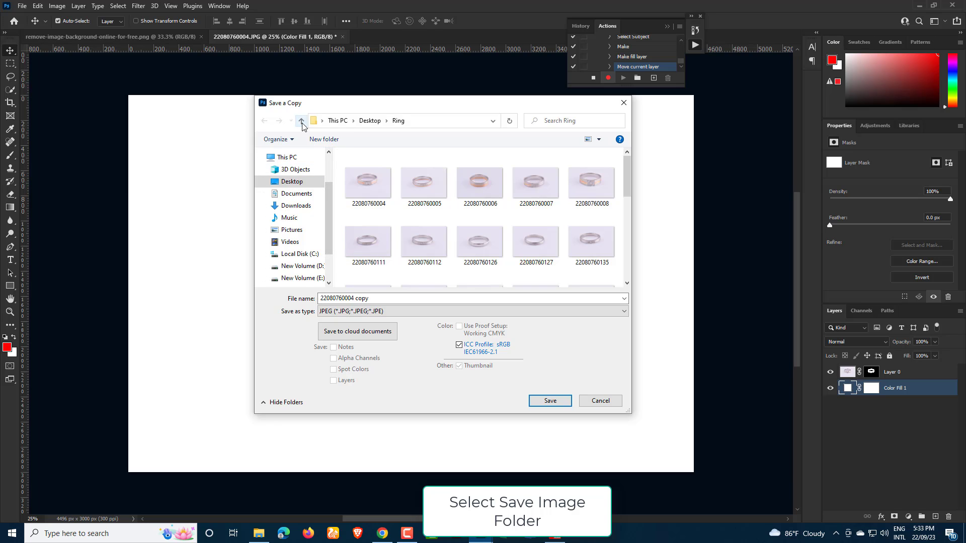
{"action": "left_click", "coordinate": [299, 184]}
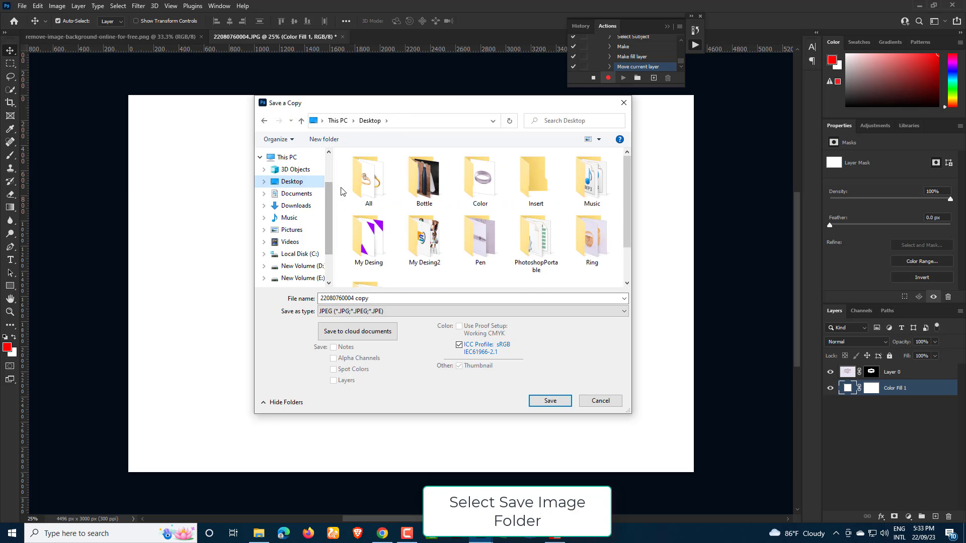
{"action": "double_click", "coordinate": [533, 186]}
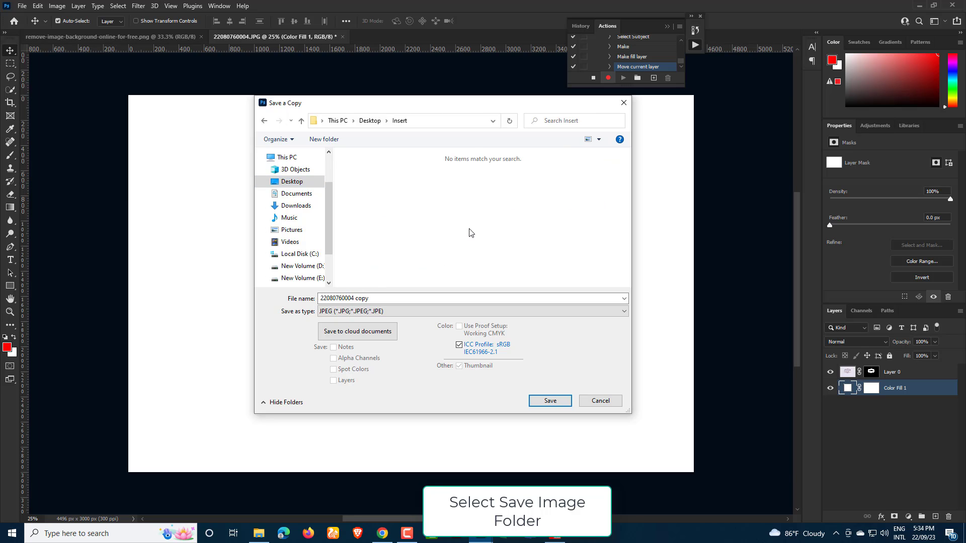
{"action": "left_click", "coordinate": [551, 403]}
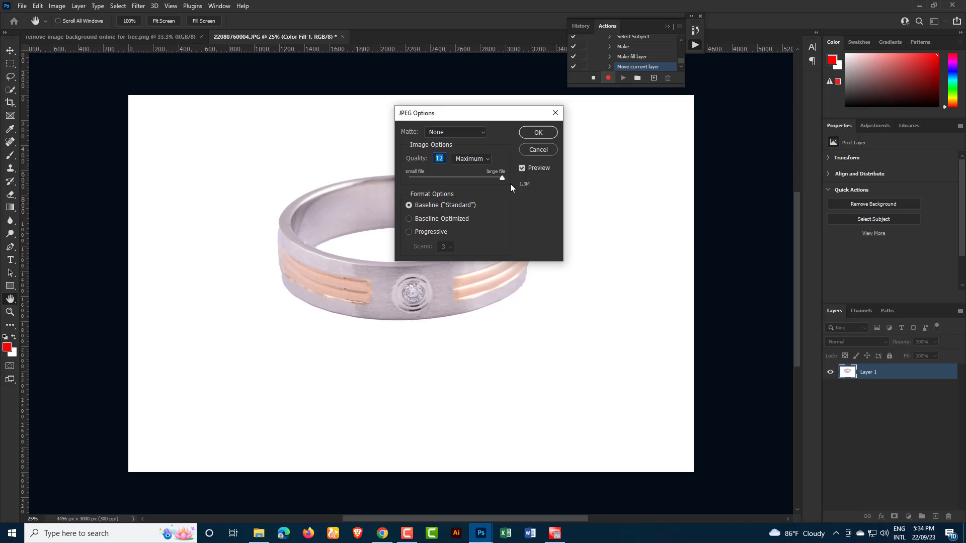
{"action": "left_click", "coordinate": [538, 134]}
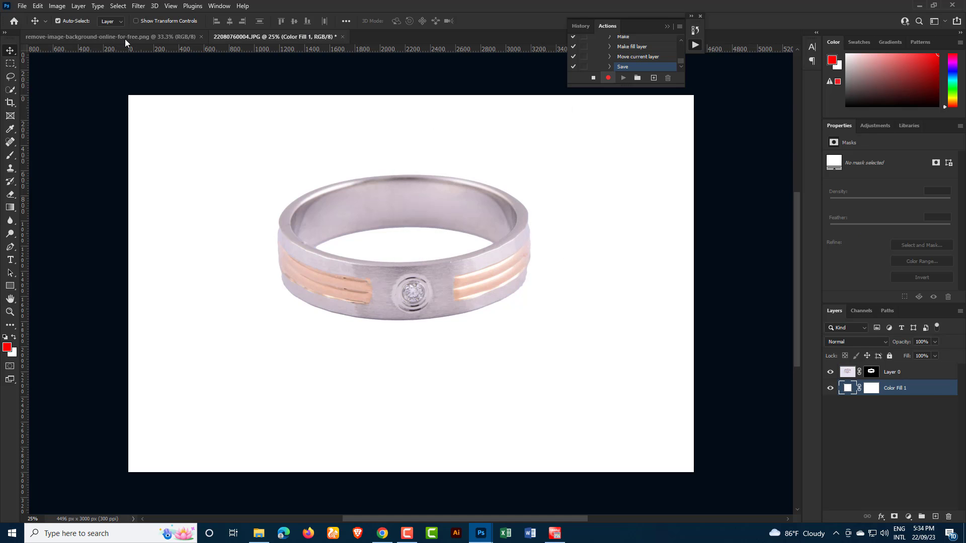
Close the ring document without saving, dismiss the Home screen, and stop recording the action
{"action": "left_click", "coordinate": [21, 8]}
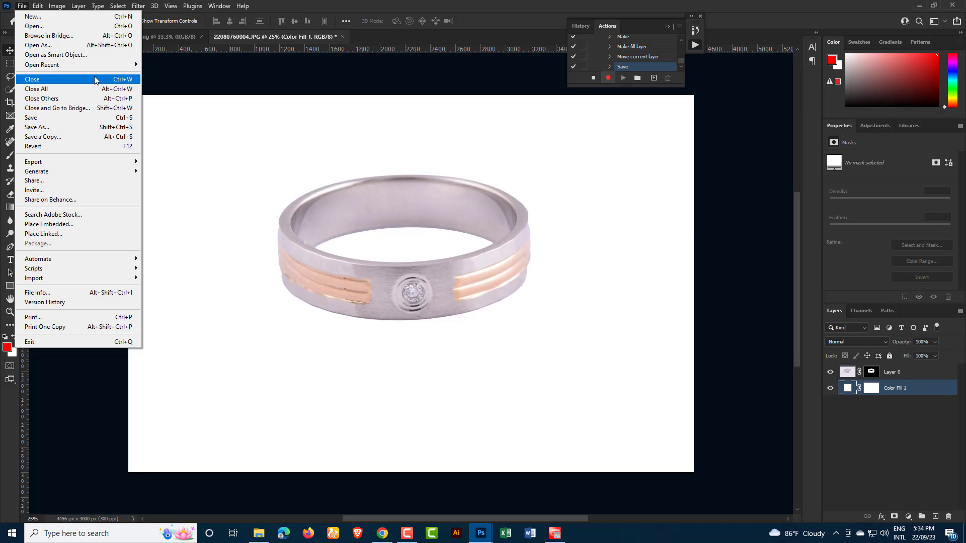
{"action": "left_click", "coordinate": [123, 89]}
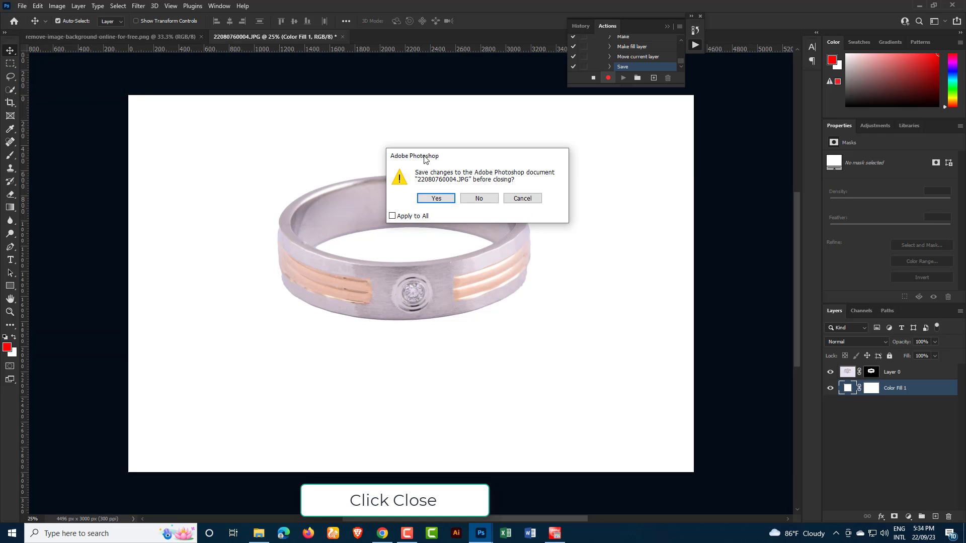
{"action": "left_click", "coordinate": [479, 198]}
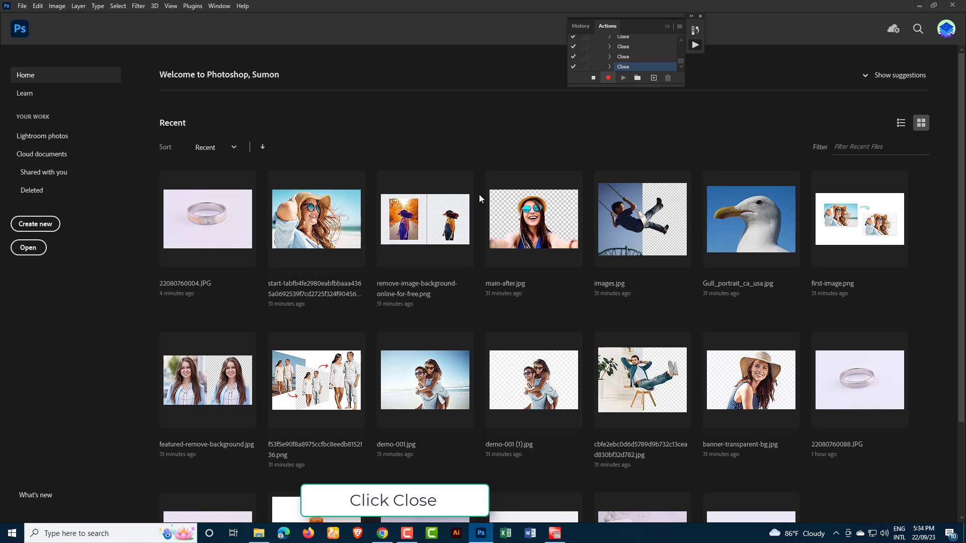
{"action": "left_click", "coordinate": [13, 33]}
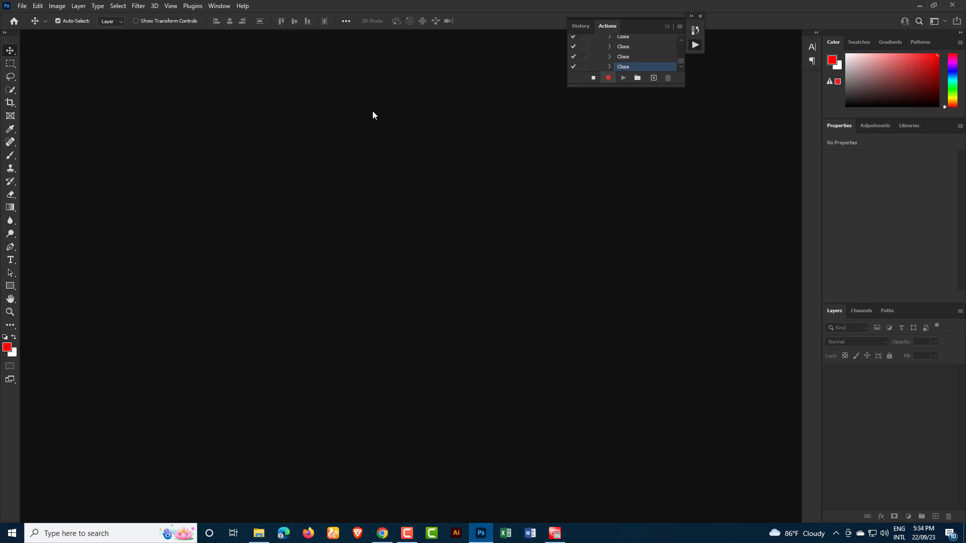
{"action": "left_click", "coordinate": [593, 78]}
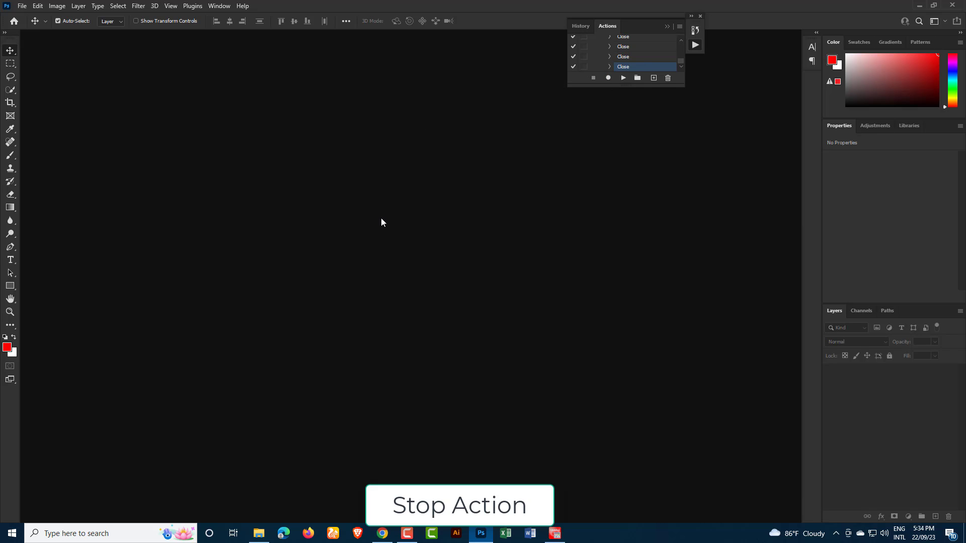
{"action": "left_click", "coordinate": [22, 6]}
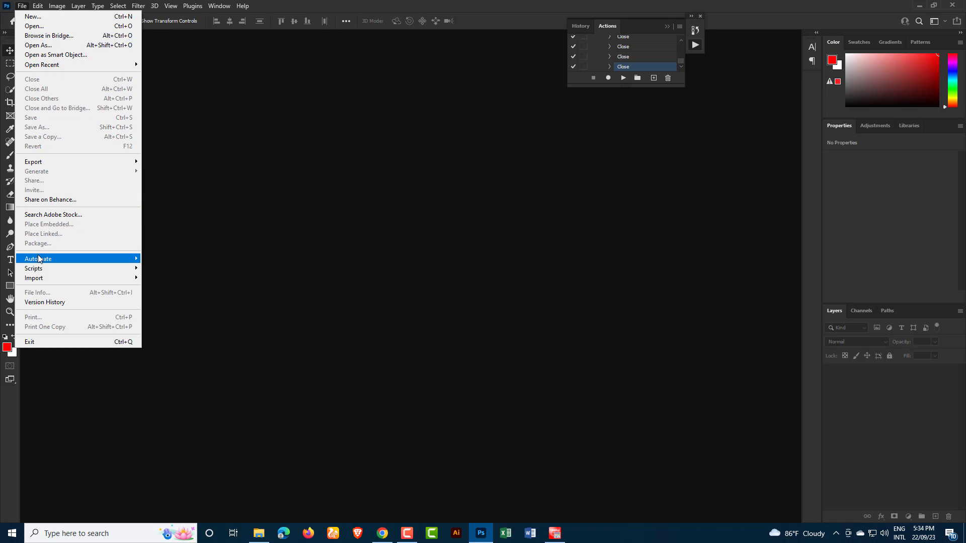
{"action": "mouse_move", "coordinate": [34, 269]}
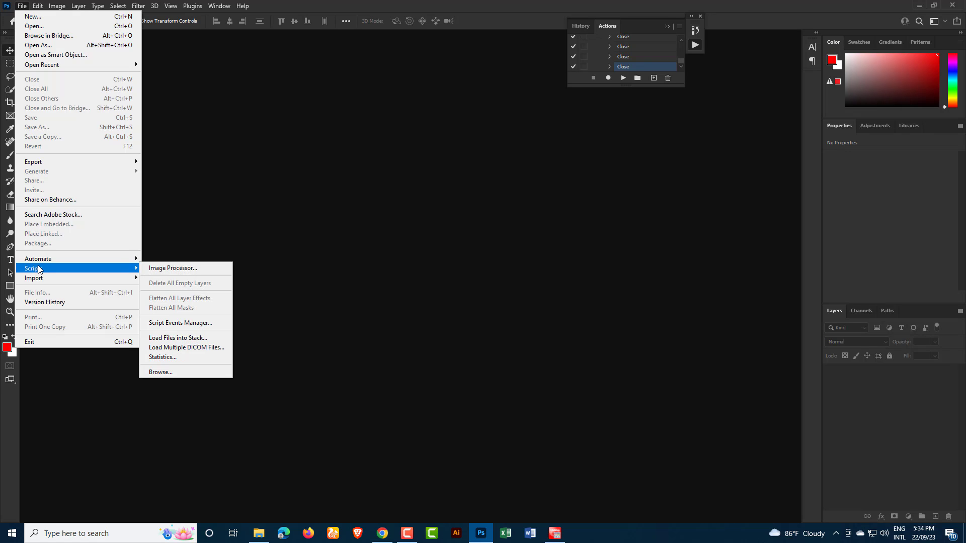
Set up a Batch run using the Background Remove action from Default Actions
{"action": "left_click", "coordinate": [64, 273]}
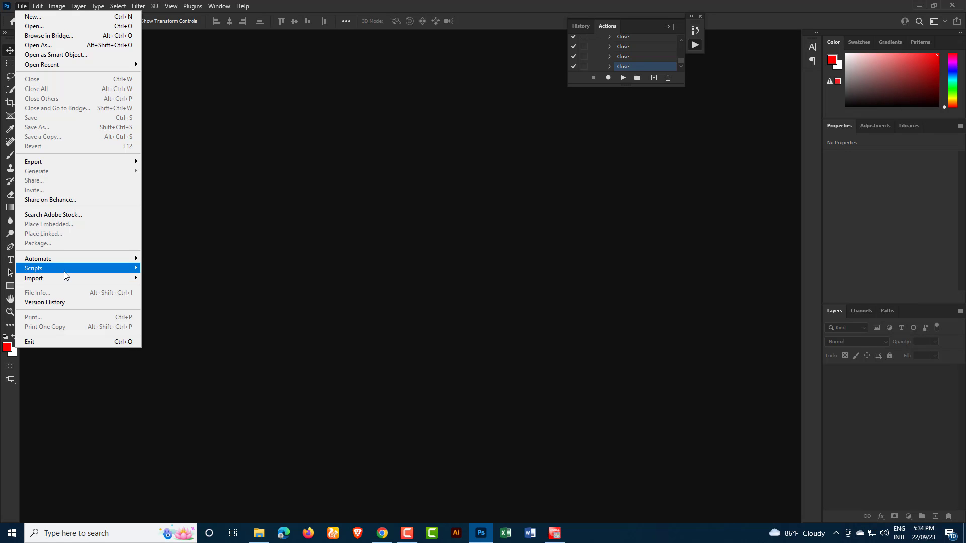
{"action": "left_click", "coordinate": [91, 271]}
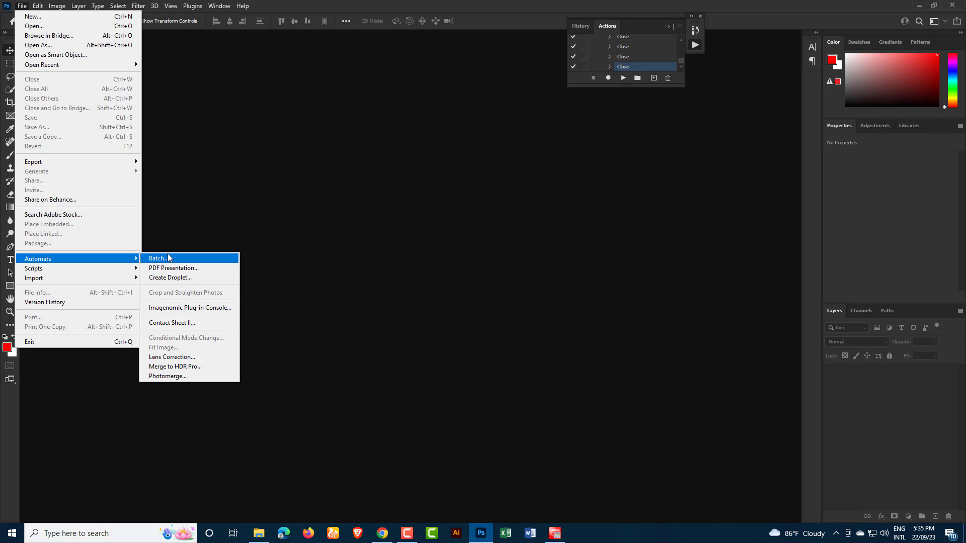
{"action": "left_click", "coordinate": [203, 259]}
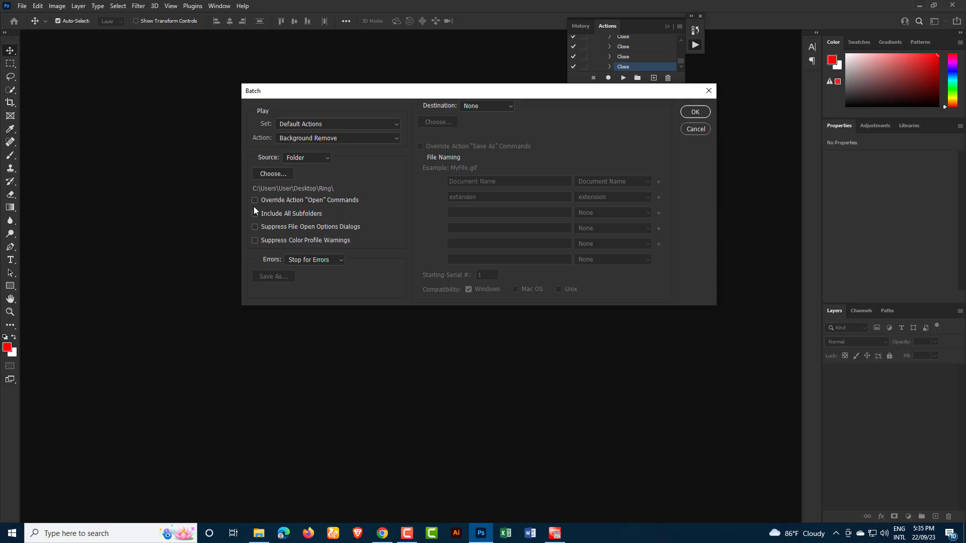
{"action": "left_click", "coordinate": [398, 125]}
{"action": "left_click", "coordinate": [381, 132]}
{"action": "left_click", "coordinate": [396, 140]}
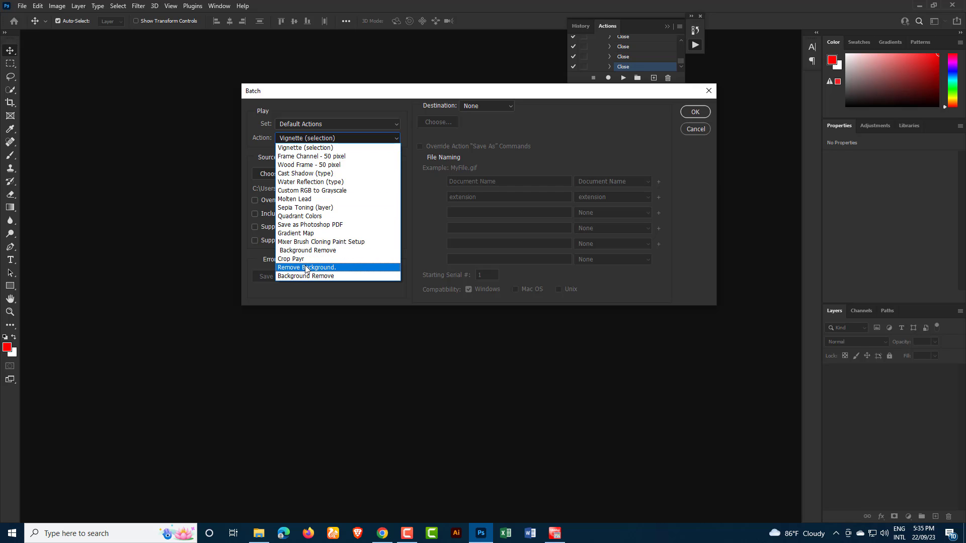
{"action": "left_click", "coordinate": [308, 251]}
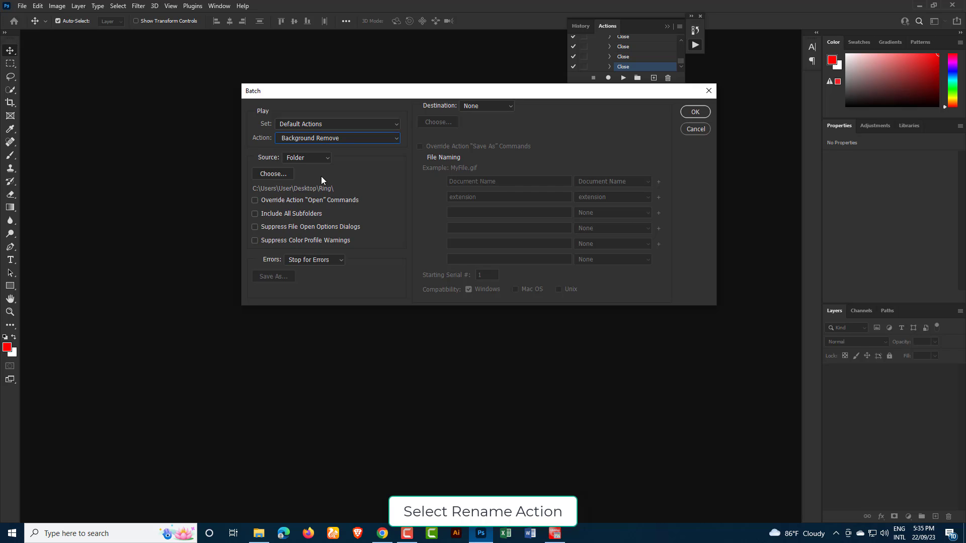
Set the batch source to Folder, pointing at Desktop\Ring
{"action": "left_click", "coordinate": [318, 158]}
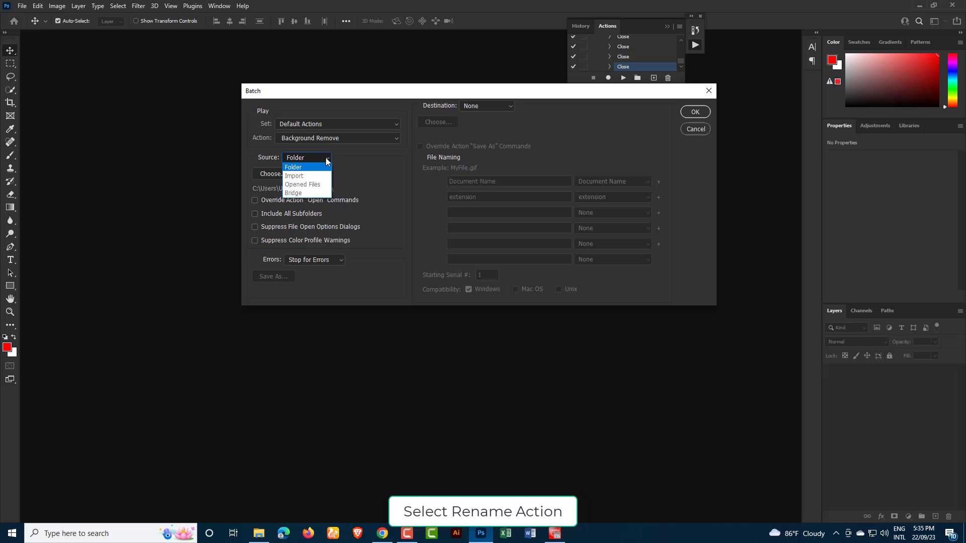
{"action": "left_click", "coordinate": [292, 169]}
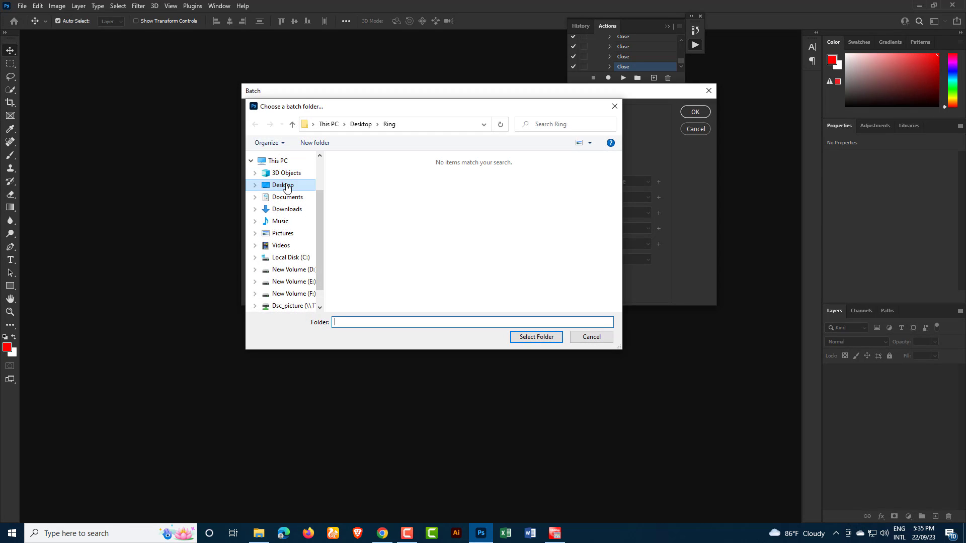
{"action": "left_click", "coordinate": [290, 186]}
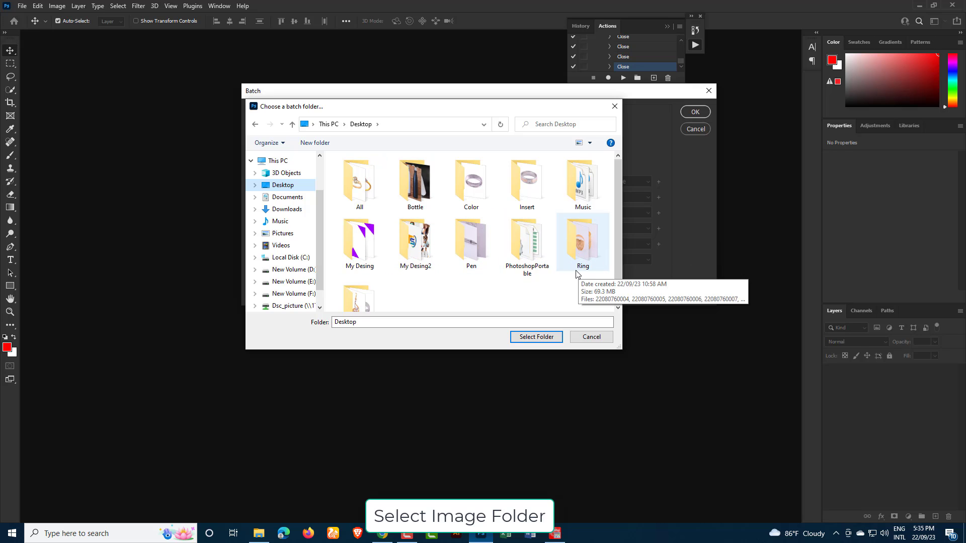
{"action": "left_click", "coordinate": [582, 254]}
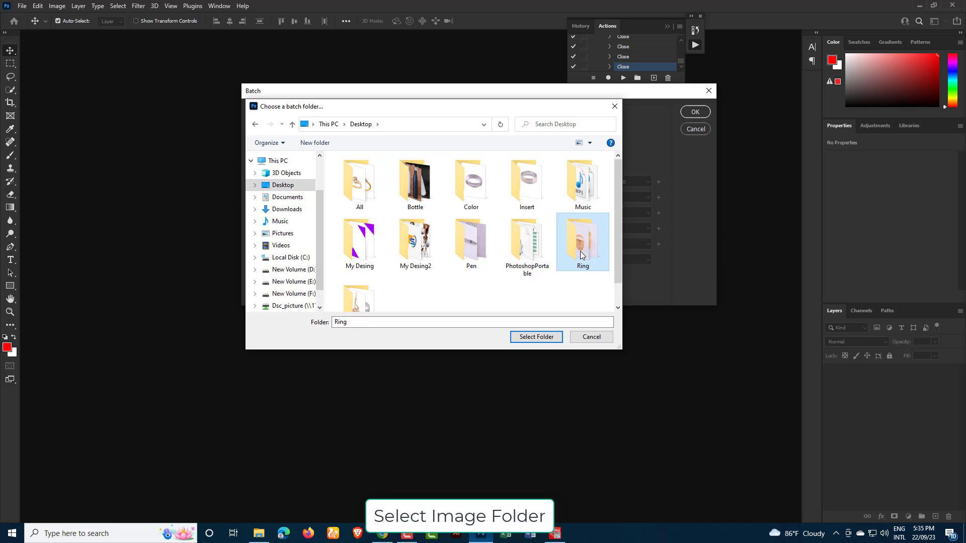
{"action": "left_click", "coordinate": [534, 337]}
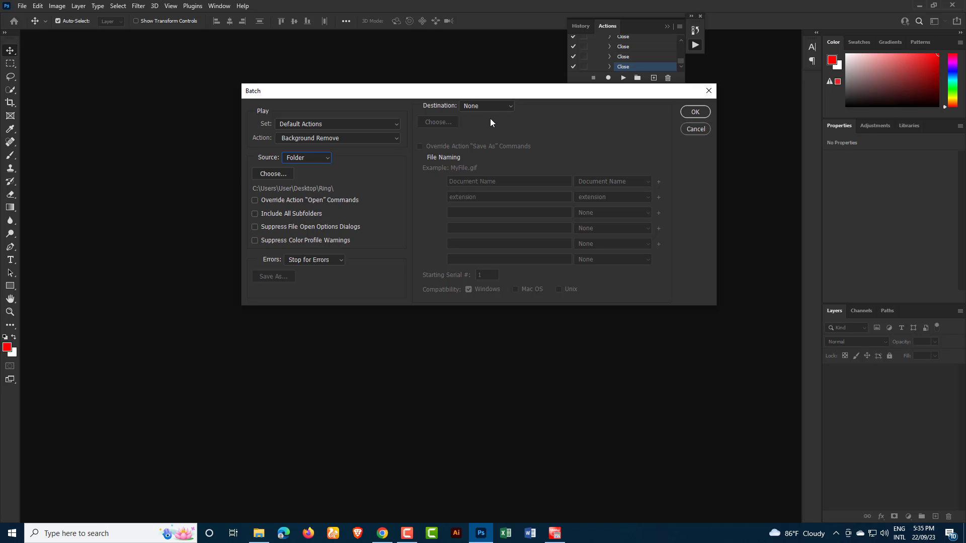
Start the batch run and bring the Insert folder forward in File Explorer
{"action": "left_click", "coordinate": [695, 112]}
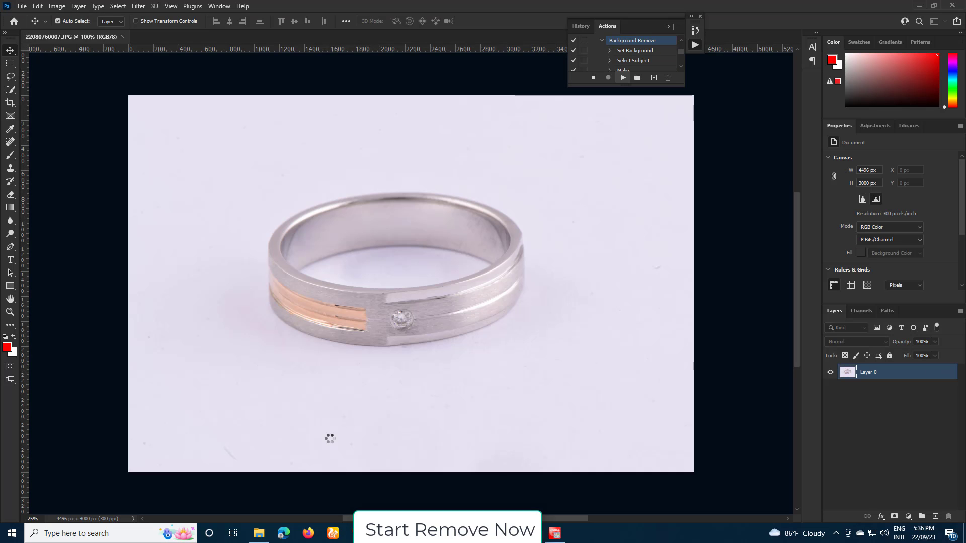
{"action": "left_click", "coordinate": [260, 536]}
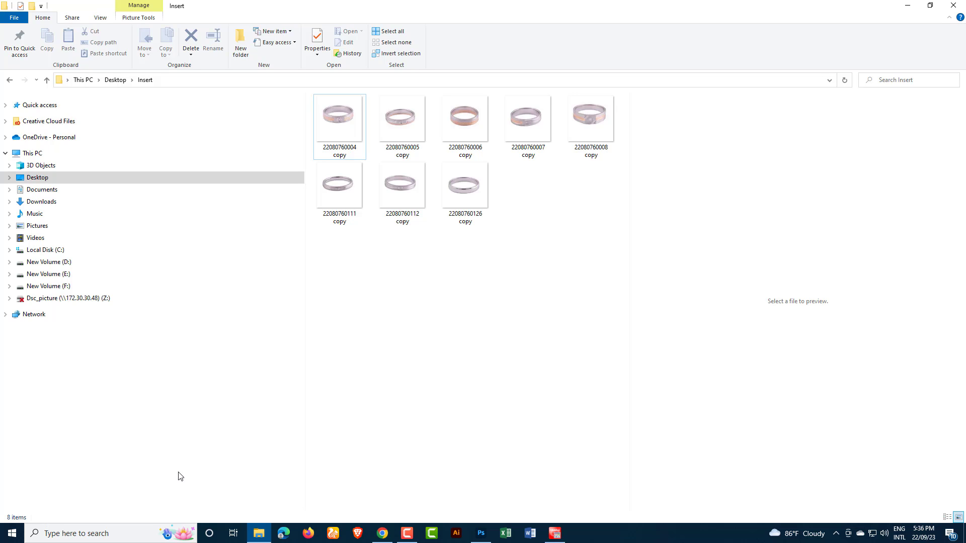
{"action": "left_click", "coordinate": [358, 125]}
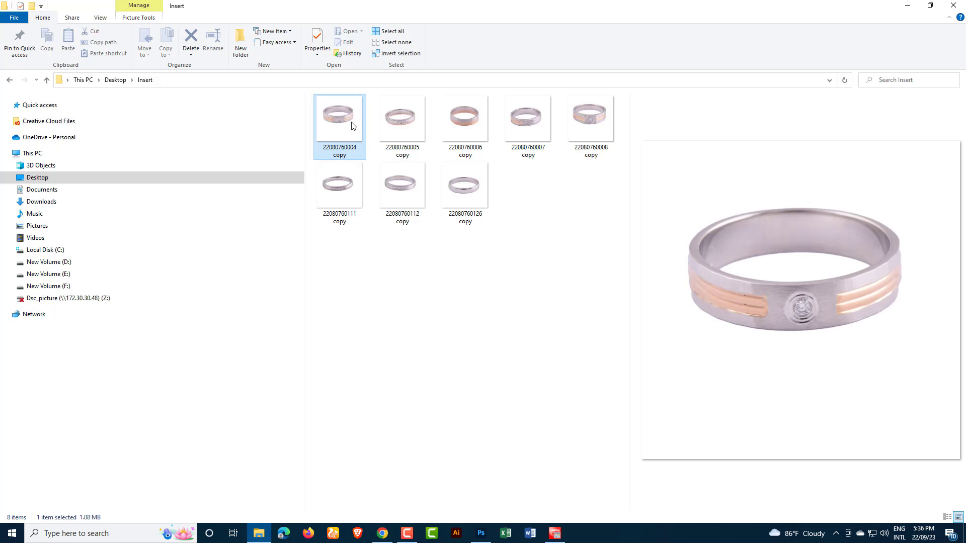
{"action": "left_click", "coordinate": [409, 117]}
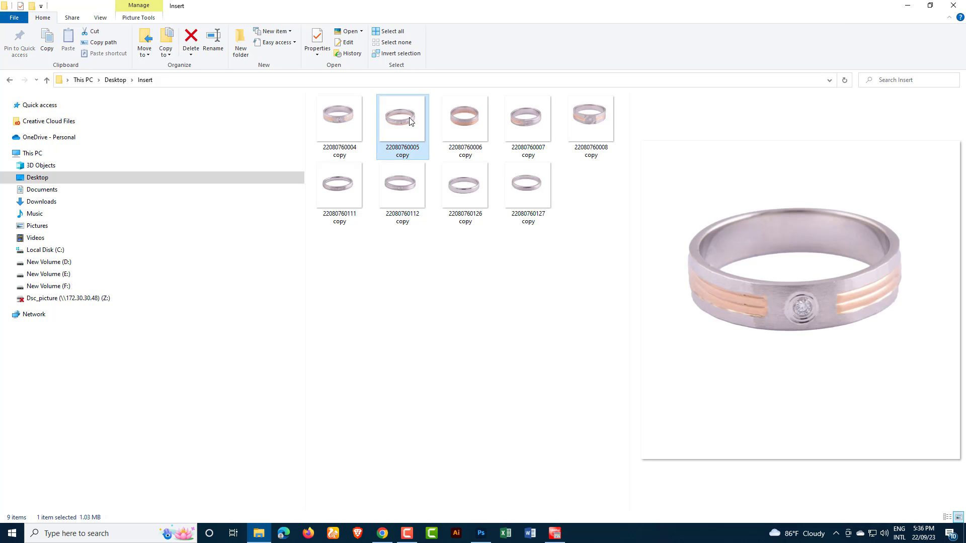
{"action": "left_click", "coordinate": [473, 116]}
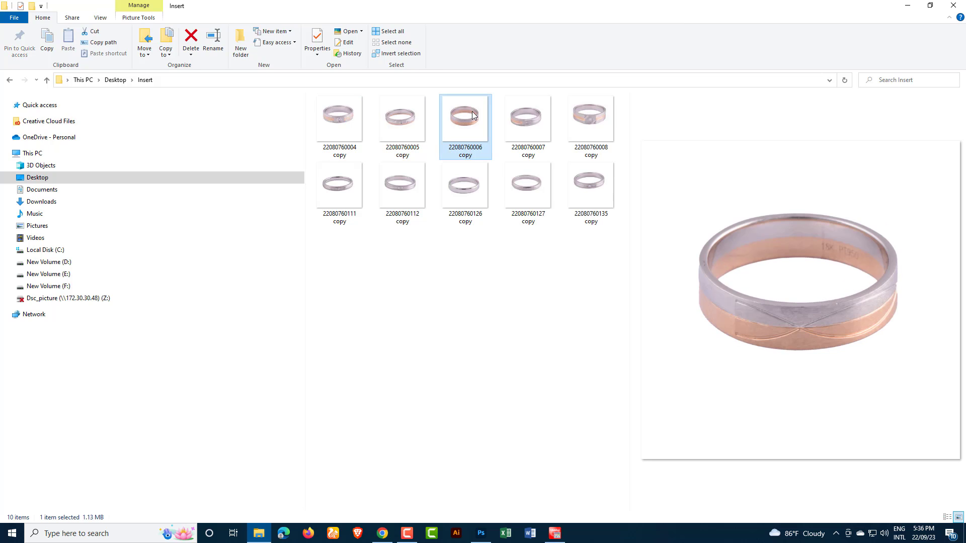
{"action": "left_click", "coordinate": [521, 118]}
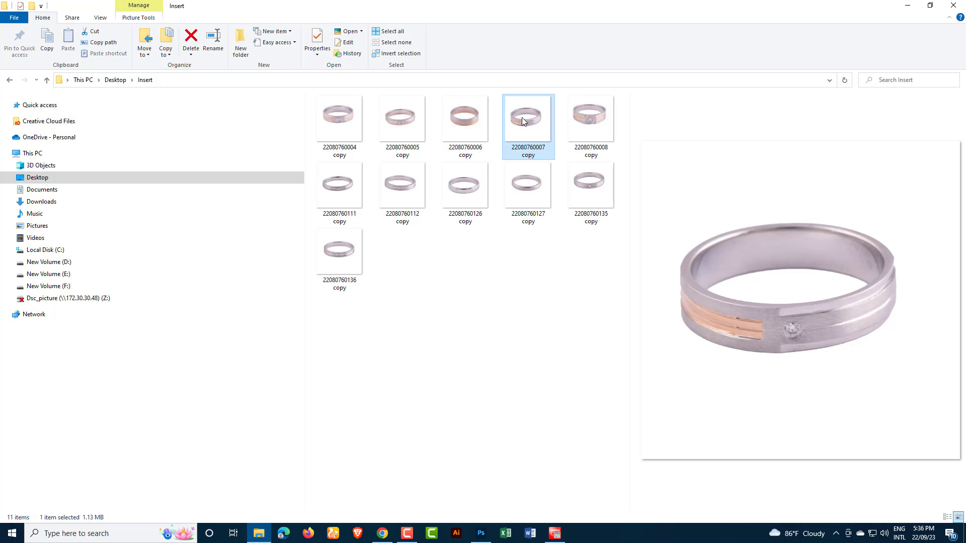
{"action": "left_click", "coordinate": [603, 127]}
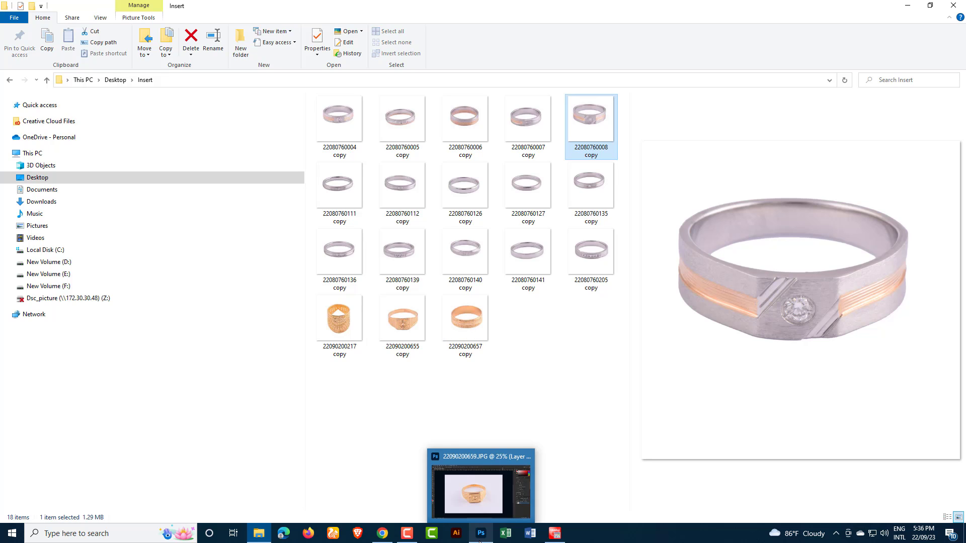
{"action": "left_click", "coordinate": [481, 534]}
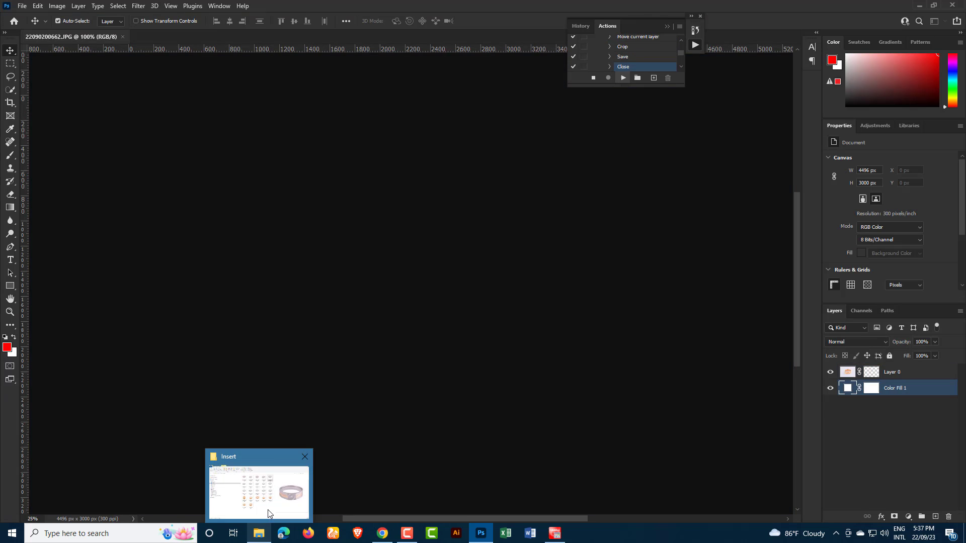
{"action": "left_click", "coordinate": [297, 498]}
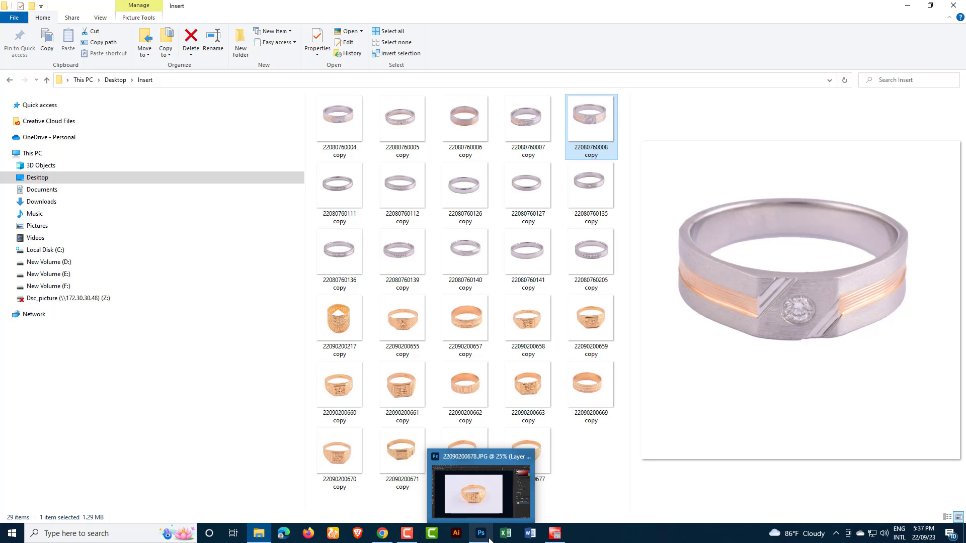
{"action": "left_click", "coordinate": [590, 387]}
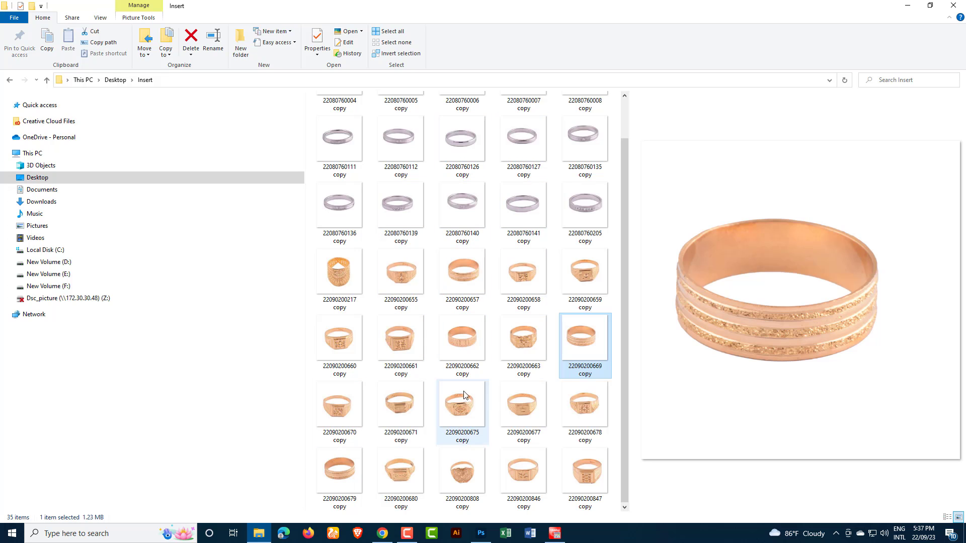
Bring Photoshop forward to check its empty workspace after the batch, then minimize it
{"action": "left_click", "coordinate": [480, 533]}
{"action": "left_click", "coordinate": [24, 25]}
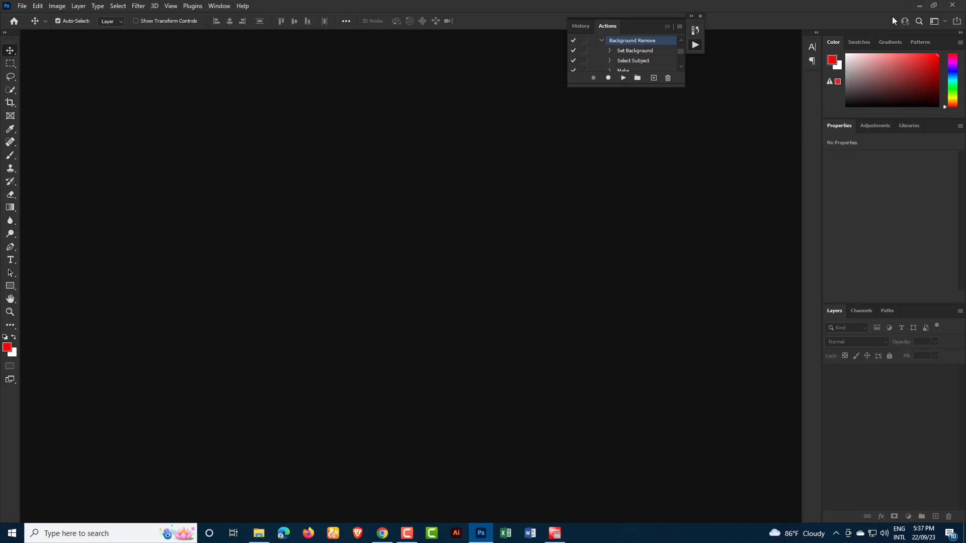
{"action": "left_click", "coordinate": [919, 7]}
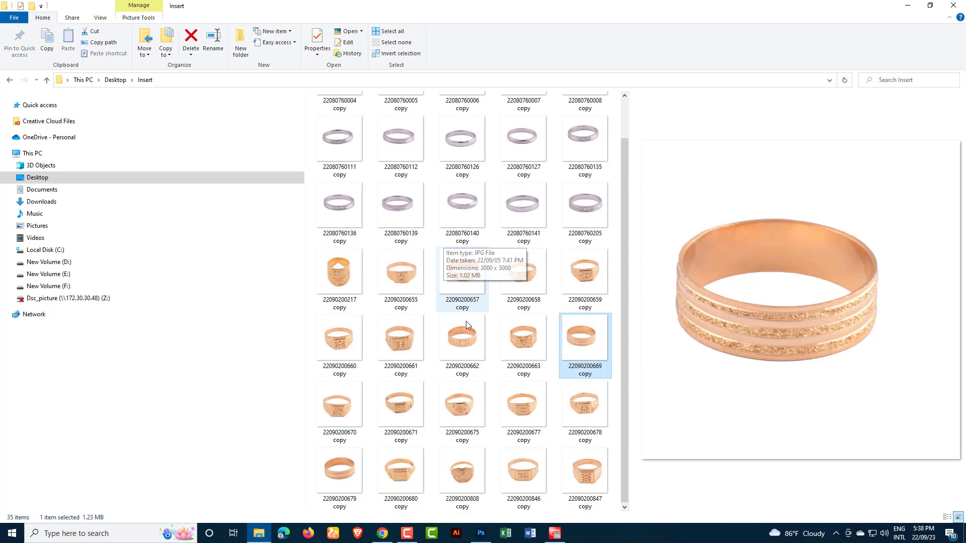
{"action": "left_click", "coordinate": [405, 405]}
{"action": "left_click", "coordinate": [415, 370]}
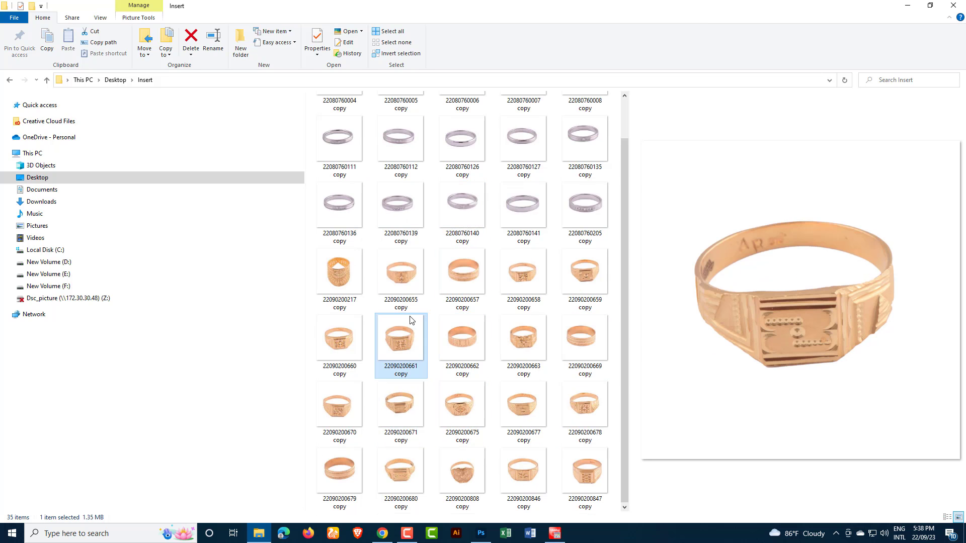
{"action": "left_click", "coordinate": [396, 269]}
{"action": "left_click", "coordinate": [402, 189]}
{"action": "left_click", "coordinate": [405, 147]}
{"action": "left_click", "coordinate": [469, 147]}
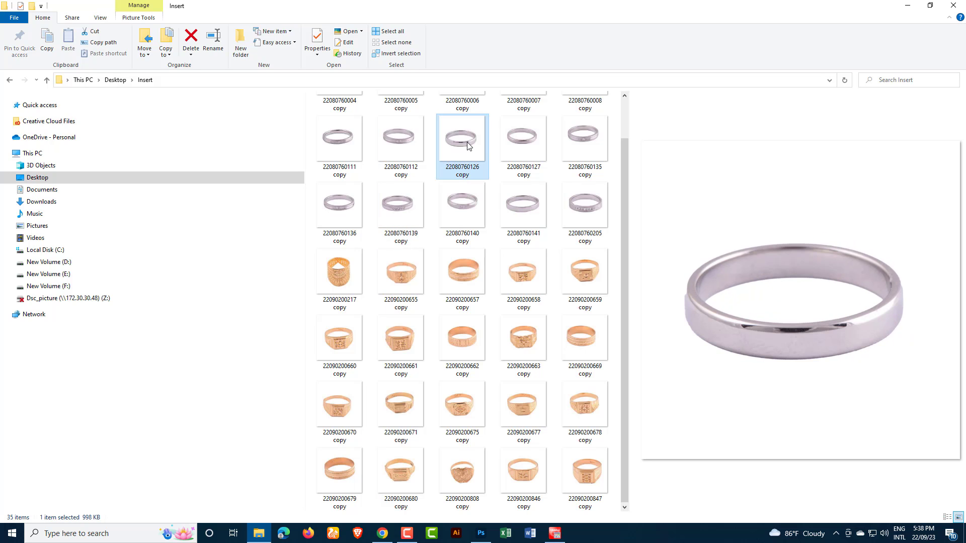
{"action": "left_click", "coordinate": [536, 216]}
{"action": "left_click", "coordinate": [568, 405]}
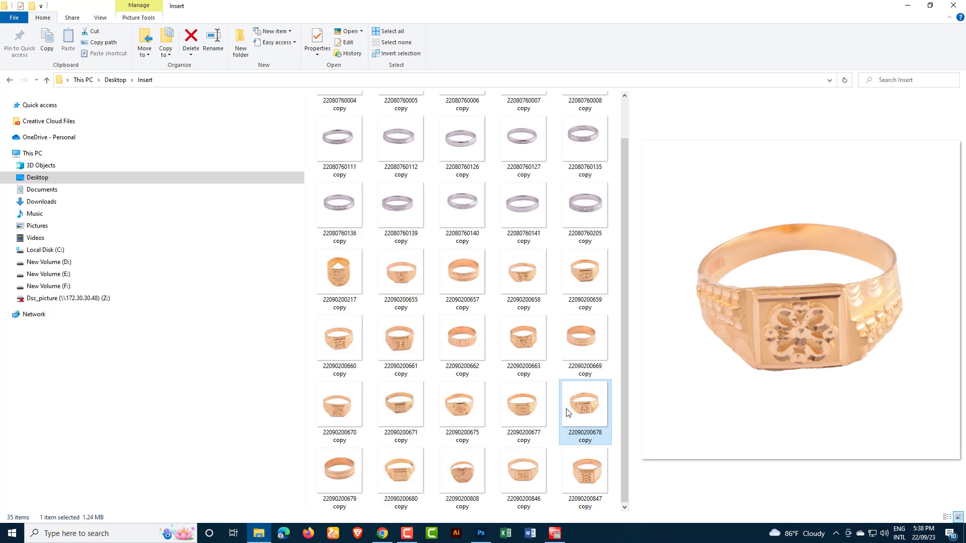
{"action": "left_click", "coordinate": [573, 342]}
{"action": "left_click", "coordinate": [347, 413]}
{"action": "left_click", "coordinate": [337, 469]}
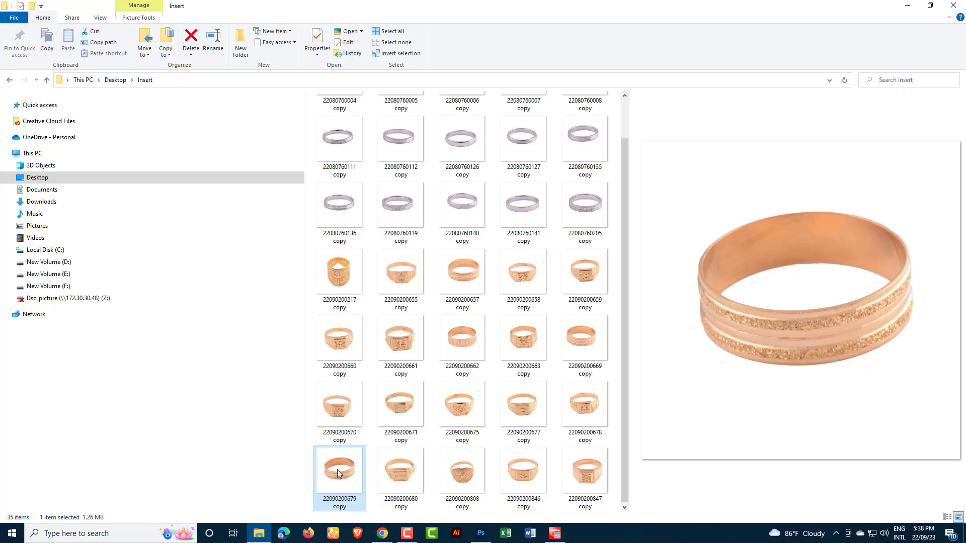
{"action": "left_click", "coordinate": [907, 5]}
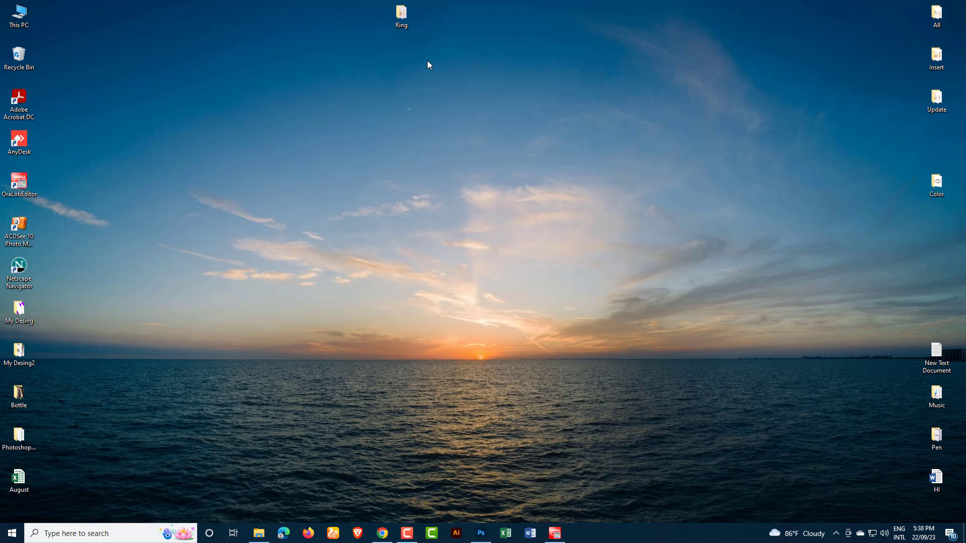
{"action": "double_click", "coordinate": [399, 15]}
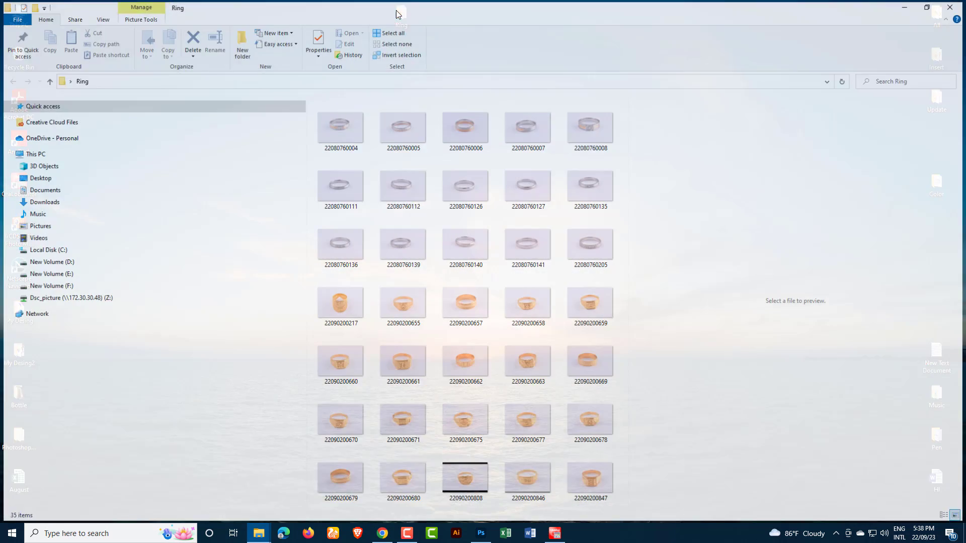
{"action": "left_click", "coordinate": [325, 132]}
{"action": "left_click", "coordinate": [412, 139]}
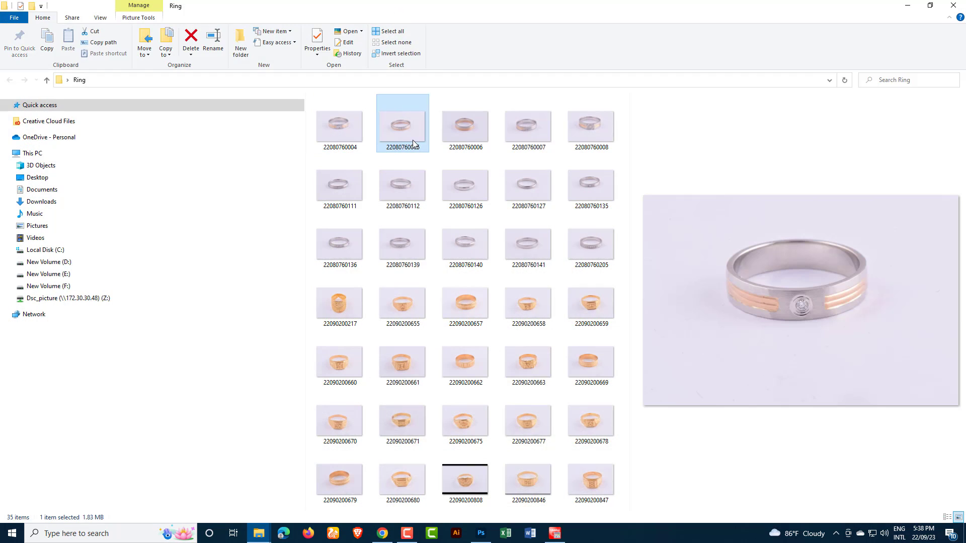
{"action": "left_click", "coordinate": [457, 136]}
{"action": "left_click", "coordinate": [523, 129]}
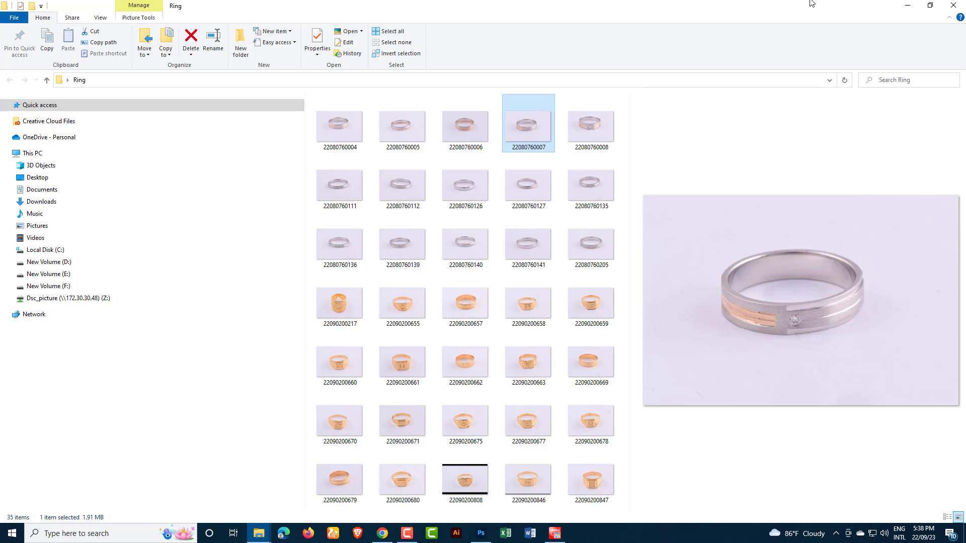
{"action": "left_click", "coordinate": [953, 5]}
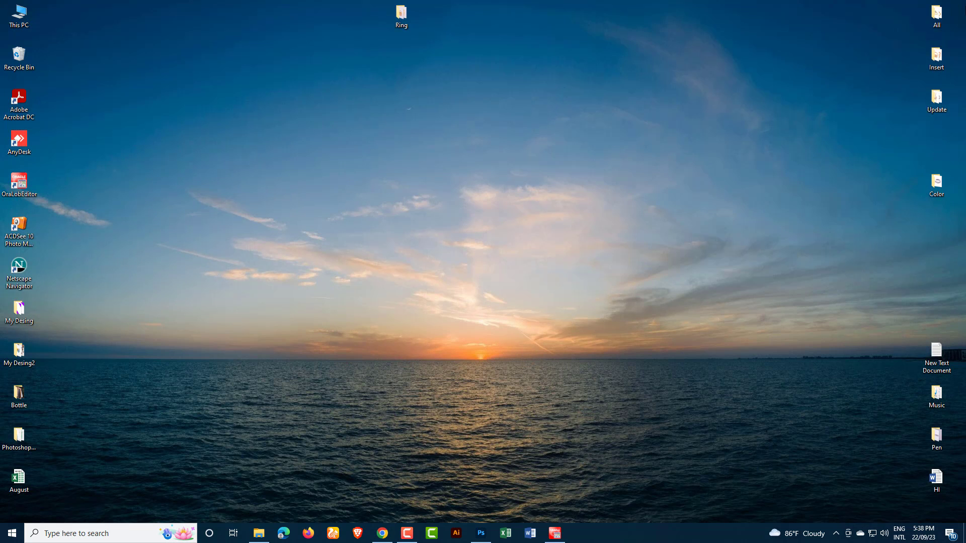
{"action": "double_click", "coordinate": [936, 58]}
{"action": "left_click", "coordinate": [334, 126]}
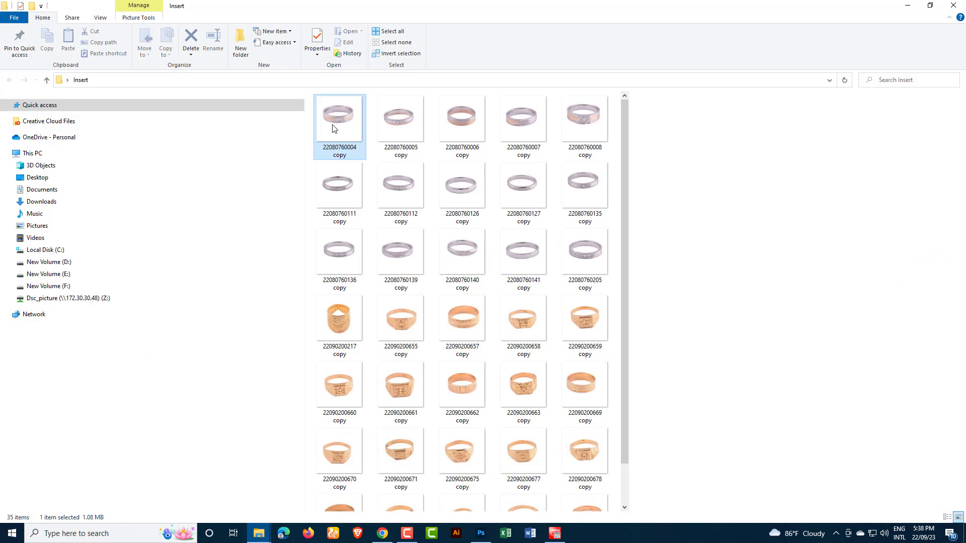
{"action": "left_click", "coordinate": [386, 115]}
{"action": "left_click", "coordinate": [461, 115]}
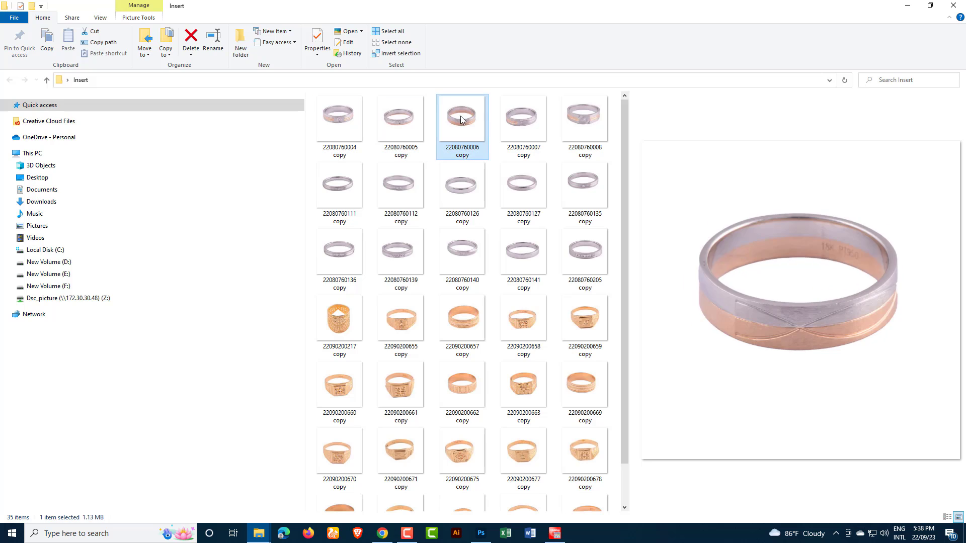
{"action": "left_click", "coordinate": [523, 116]}
{"action": "left_click", "coordinate": [472, 332]}
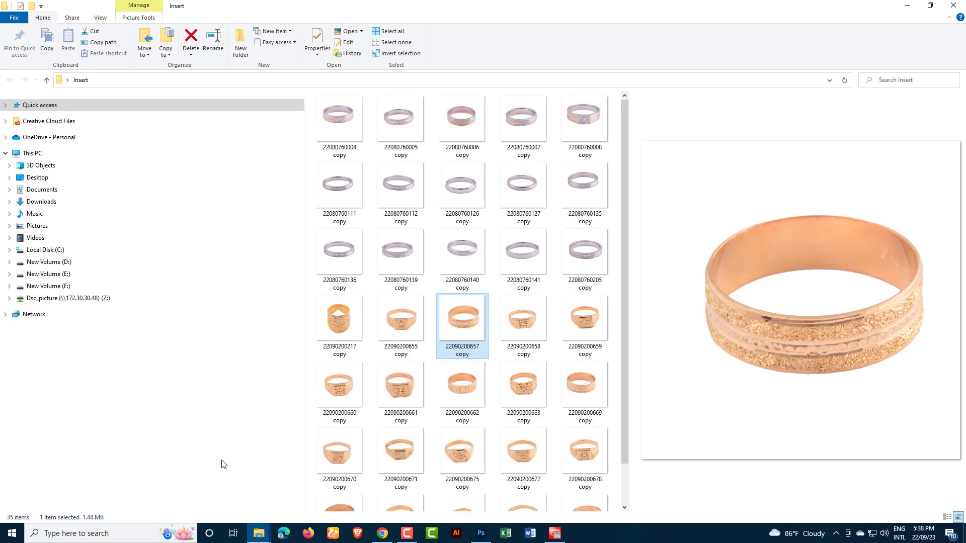
{"action": "left_click", "coordinate": [336, 333]}
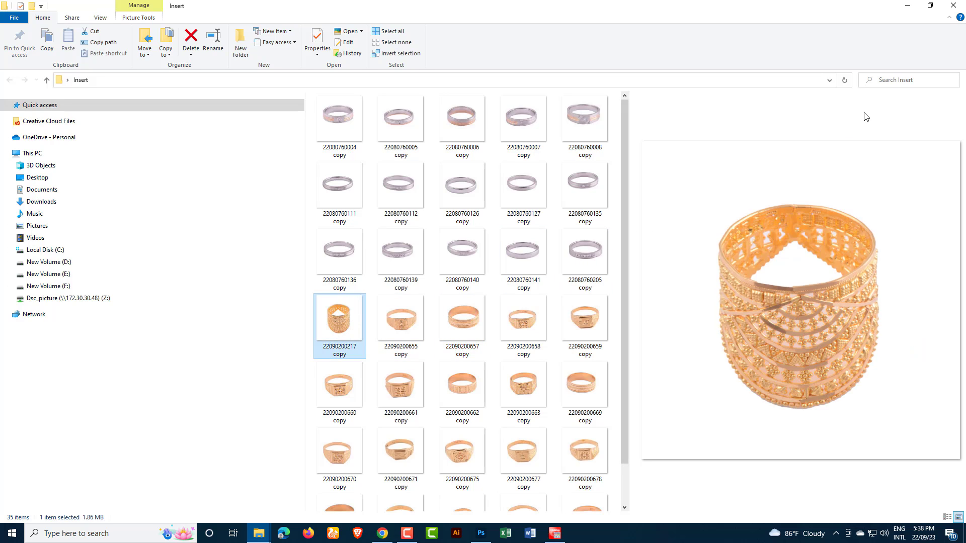
{"action": "left_click", "coordinate": [955, 6]}
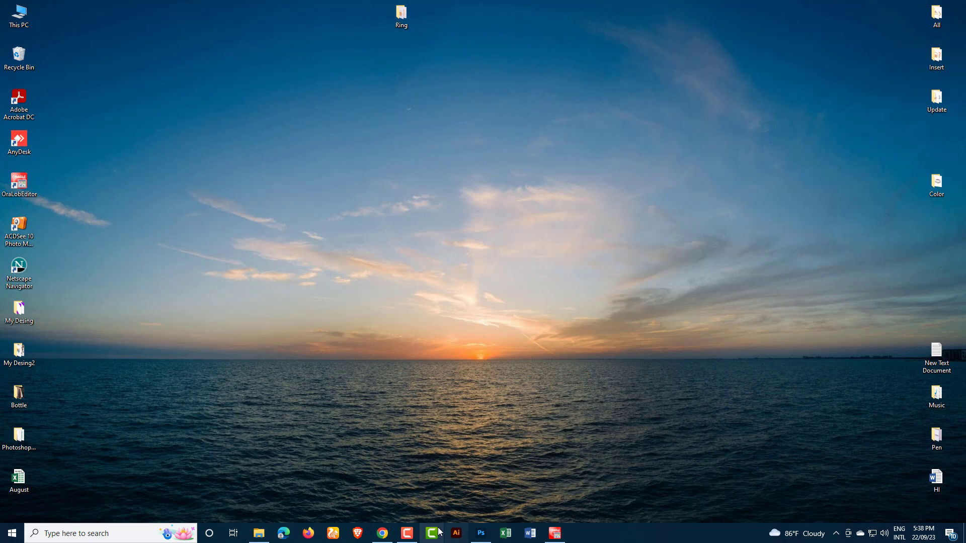
{"action": "left_click", "coordinate": [405, 537]}
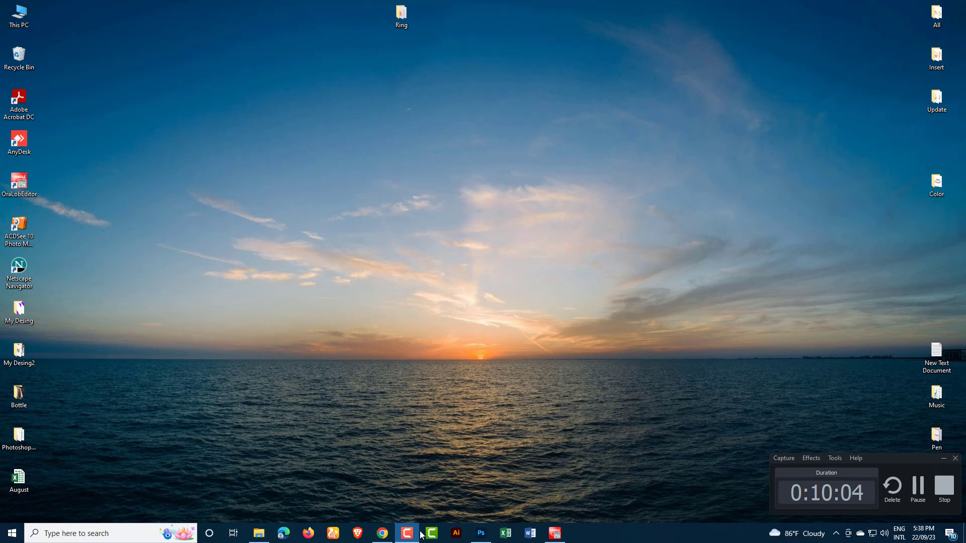